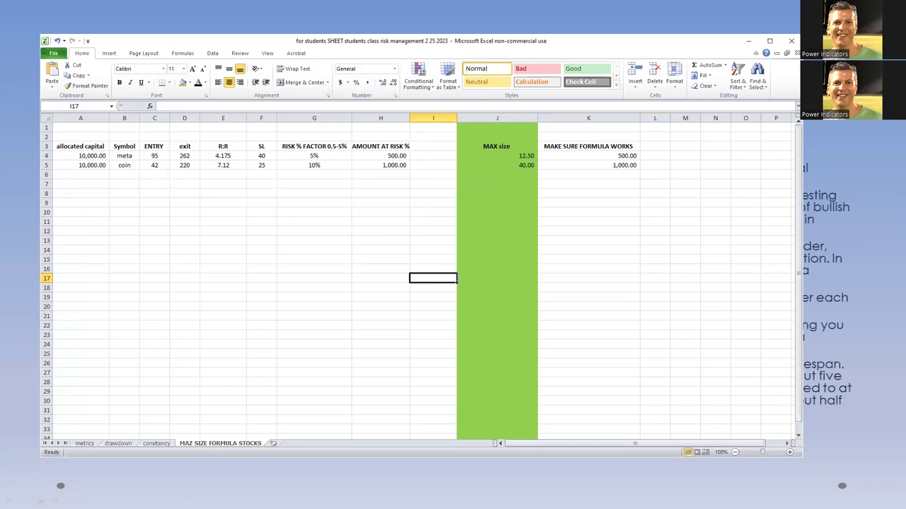
scroll(417, 279, down, 4)
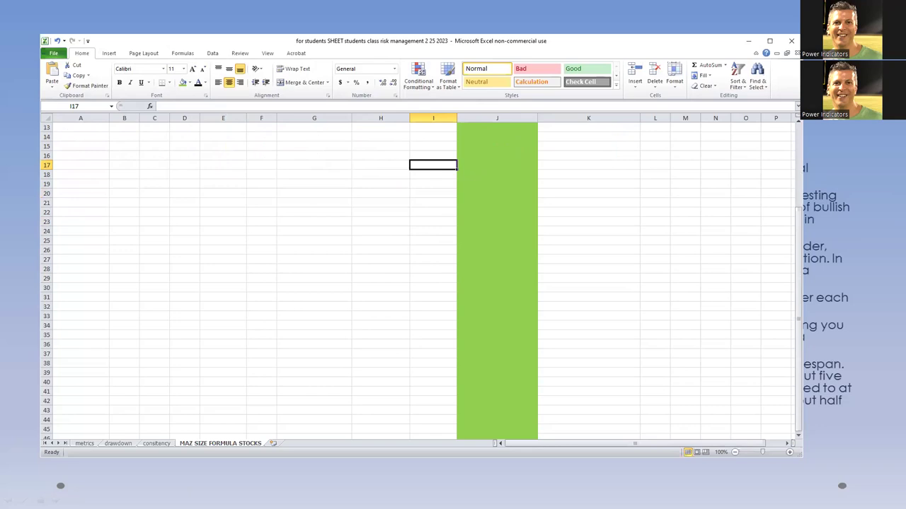
scroll(418, 280, up, 2)
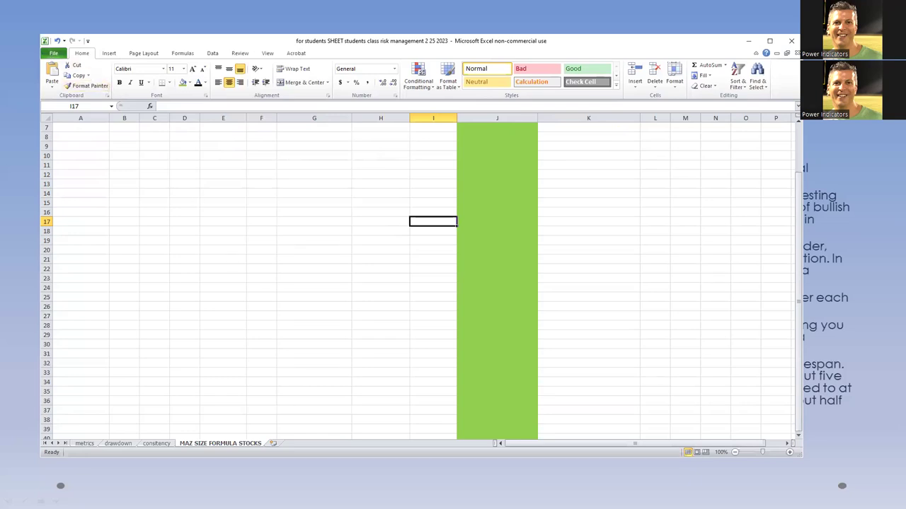
key(alt+Tab)
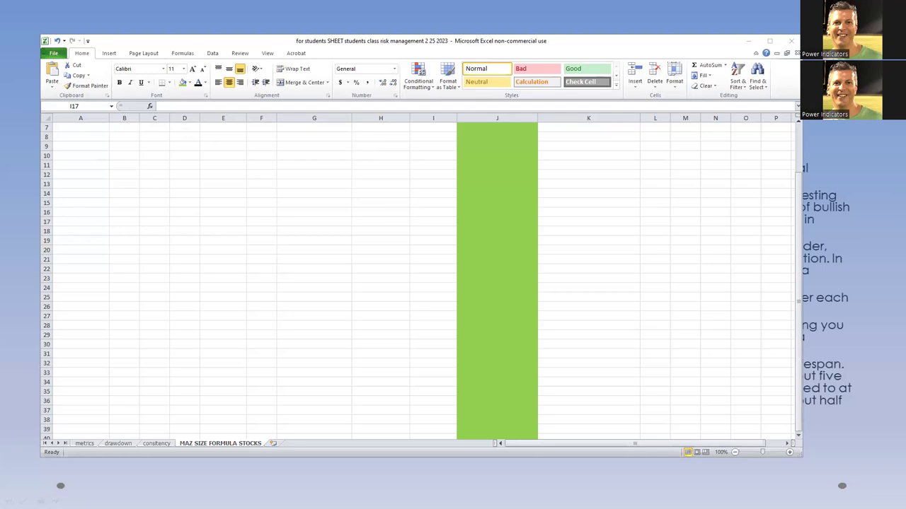
key(alt+Tab)
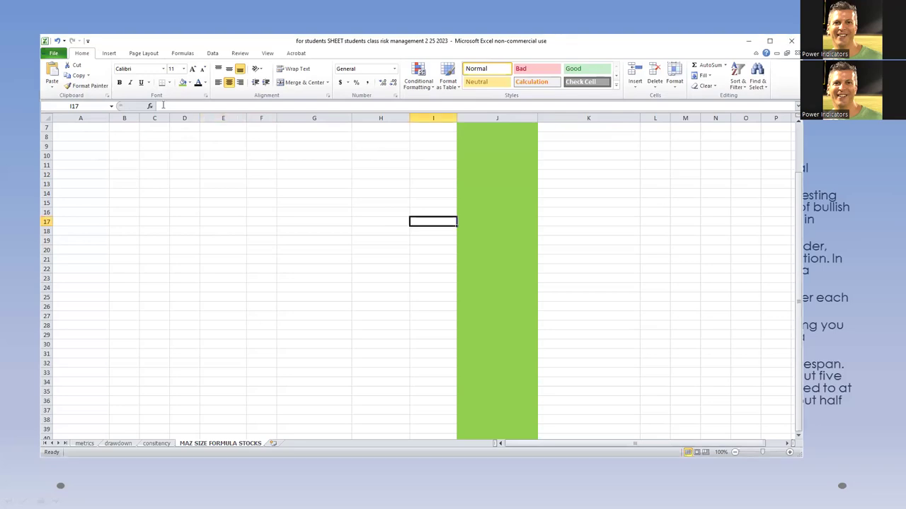
click(793, 42)
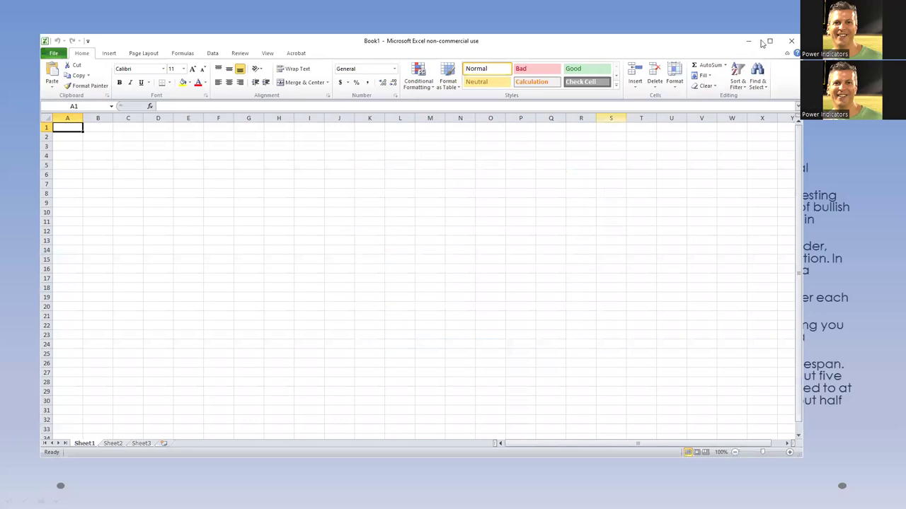
click(769, 41)
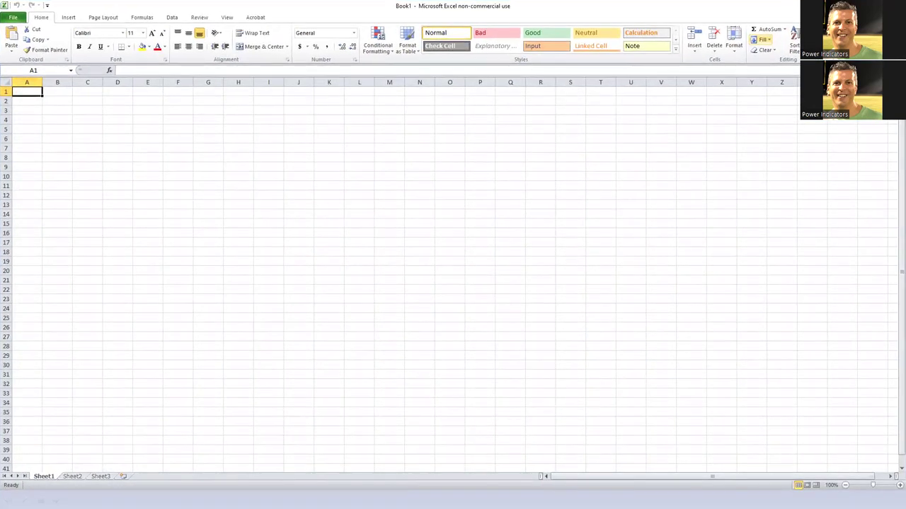
key(super+Down)
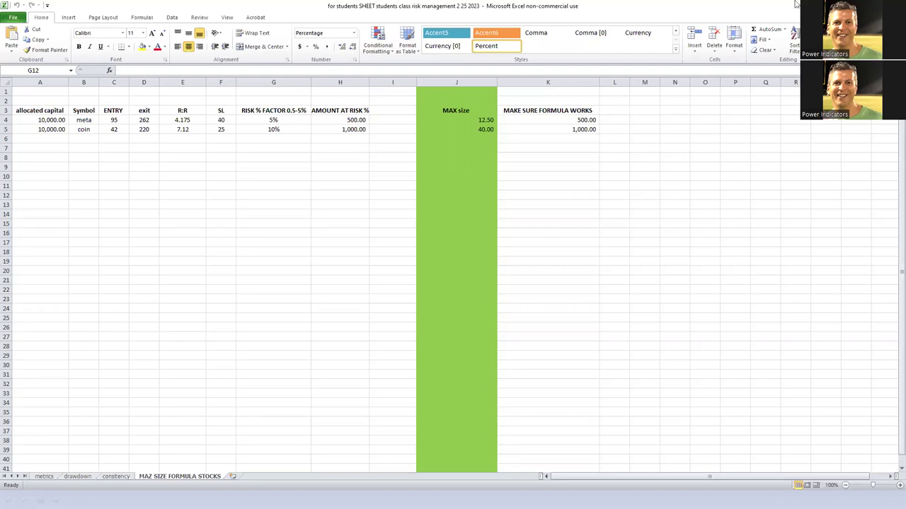
click(273, 194)
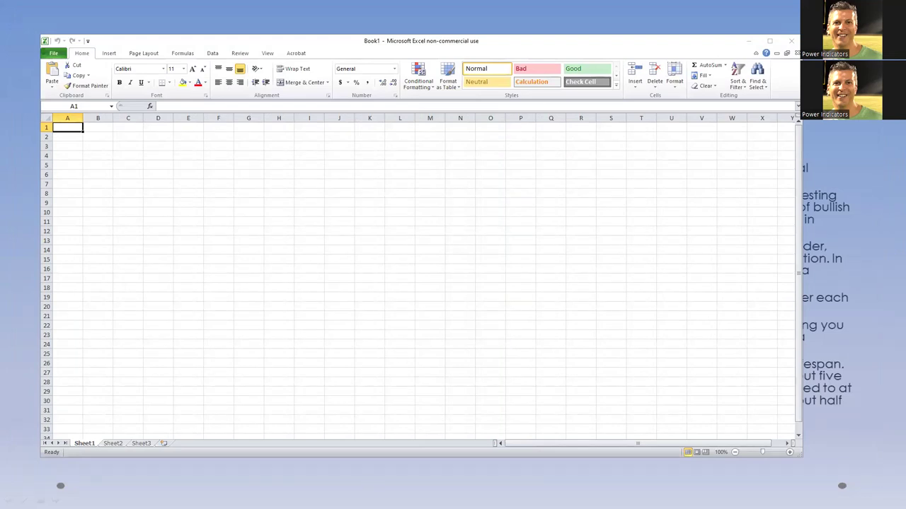
Open the recent workbook "for students SHEET students class risk management 2 25 2023" and maximize its window
click(53, 53)
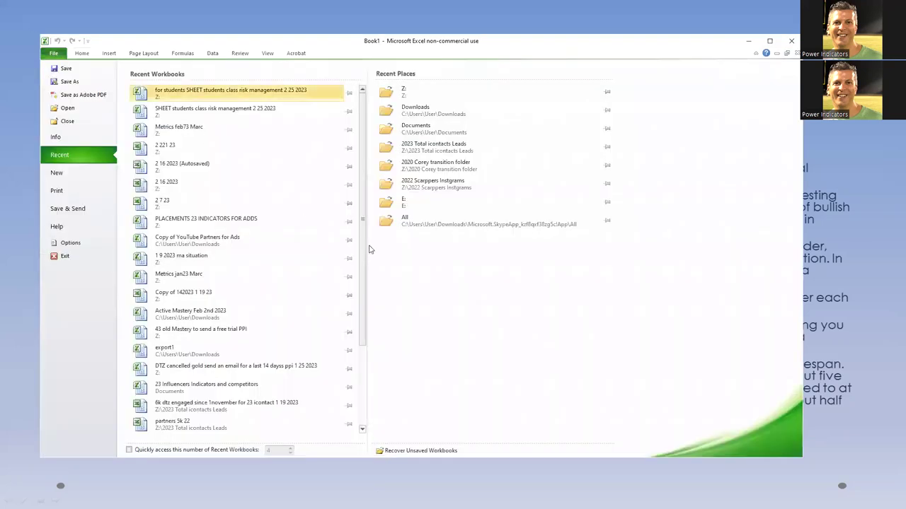
click(173, 92)
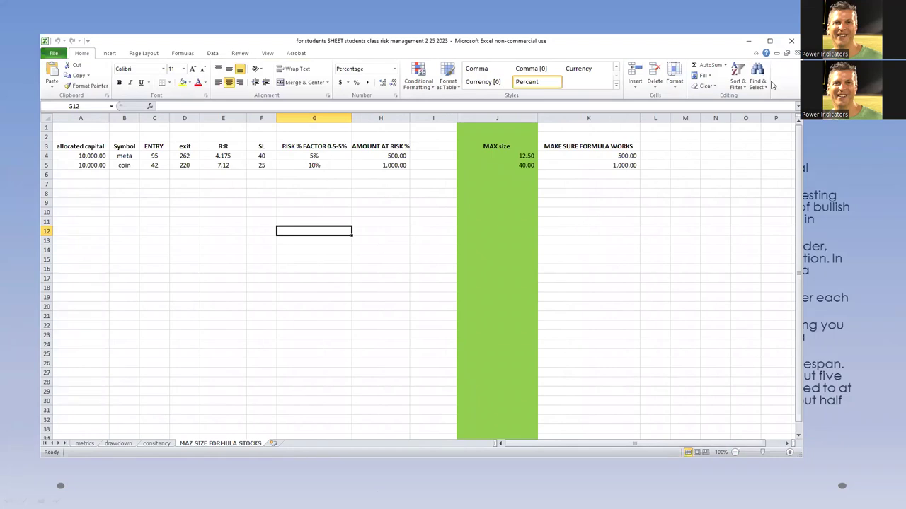
click(770, 40)
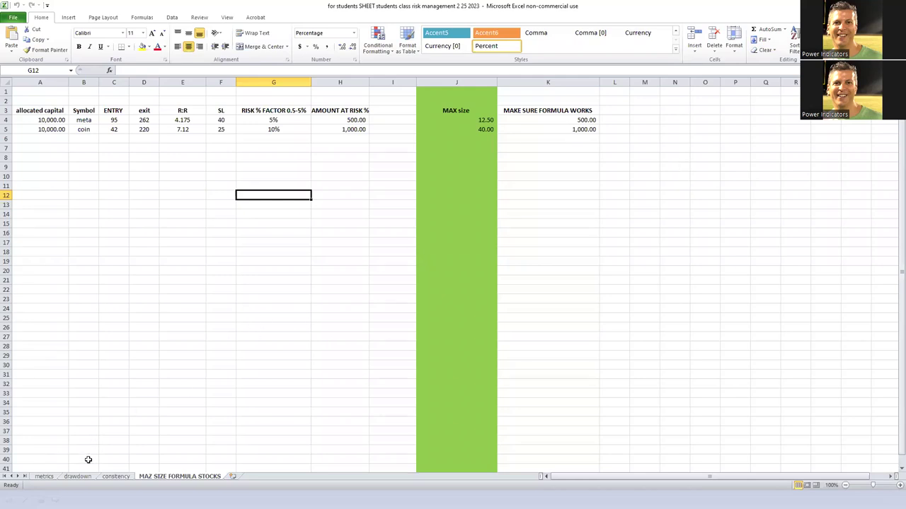
Examine the trade log on the metrics sheet, including the win/lose percentages, P&L and notes for each day
click(42, 478)
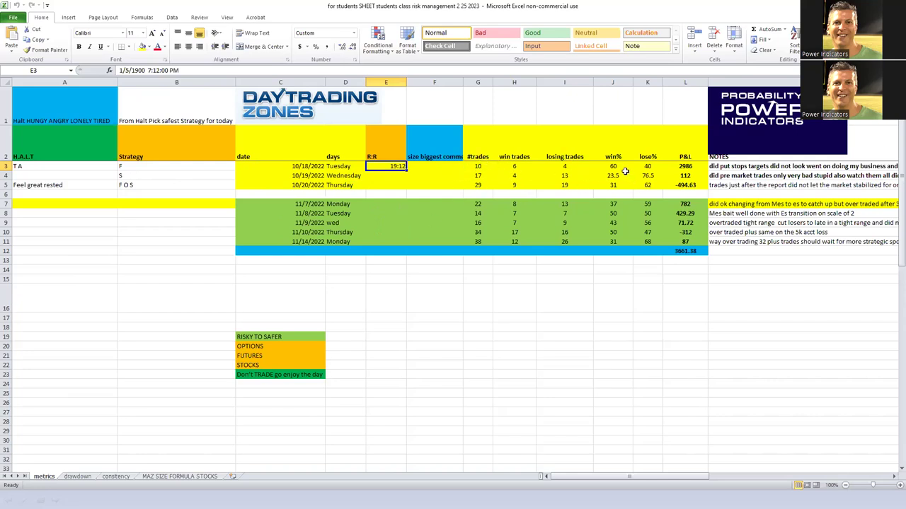
click(730, 232)
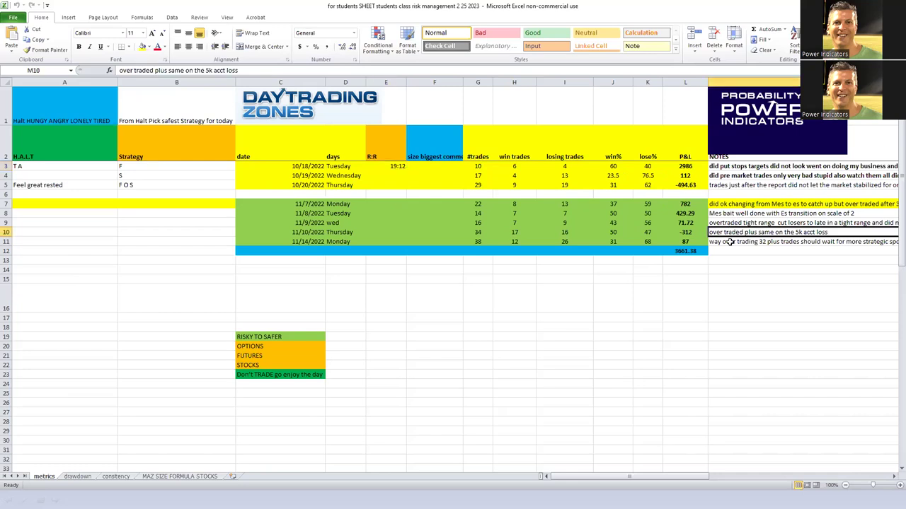
scroll(730, 242, right, 3)
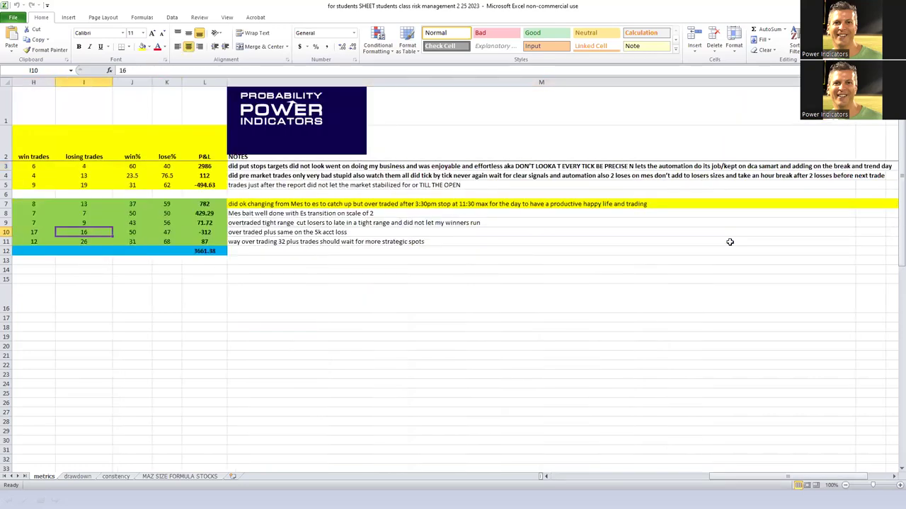
key(Left)
key(Left)
key(Left)
key(Left)
key(Left)
key(Left)
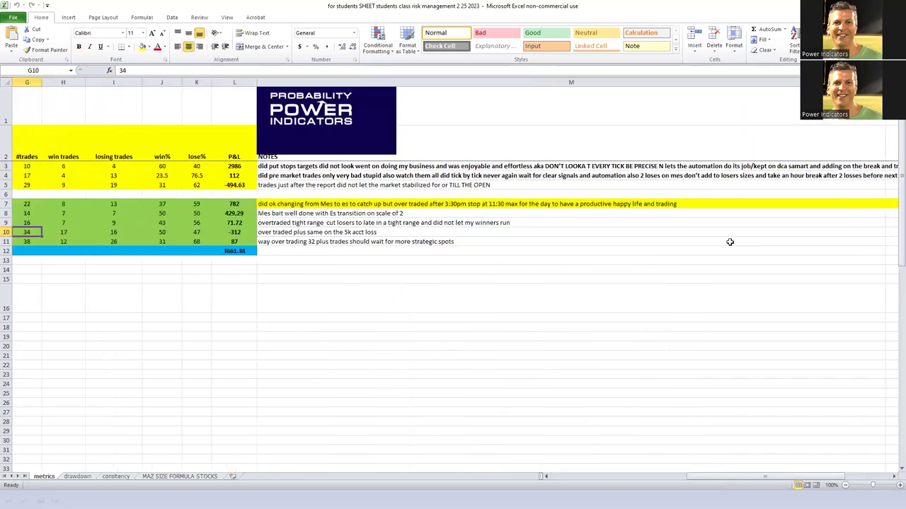
key(Left)
key(Left)
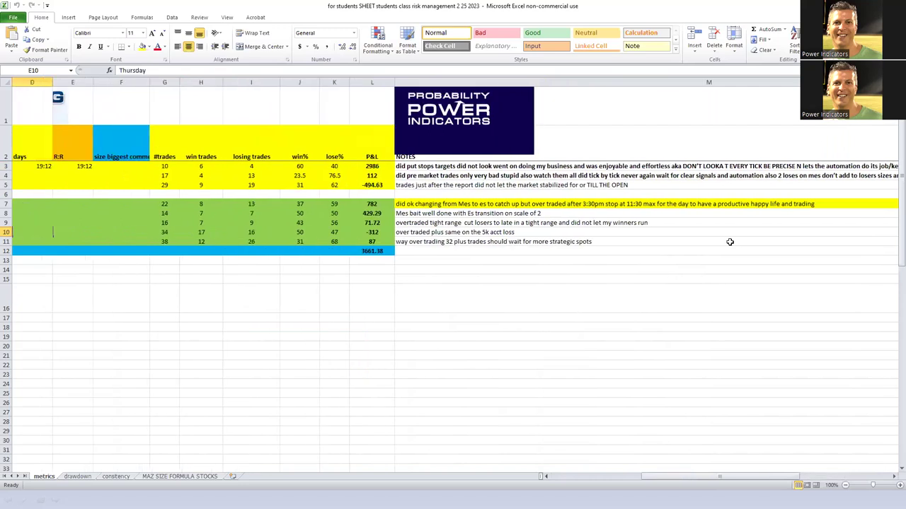
key(Left)
key(Left)
key(Left)
key(Left)
key(Right)
On the drawdown sheet, enter 10,000 as the capital start in cell H3
click(77, 477)
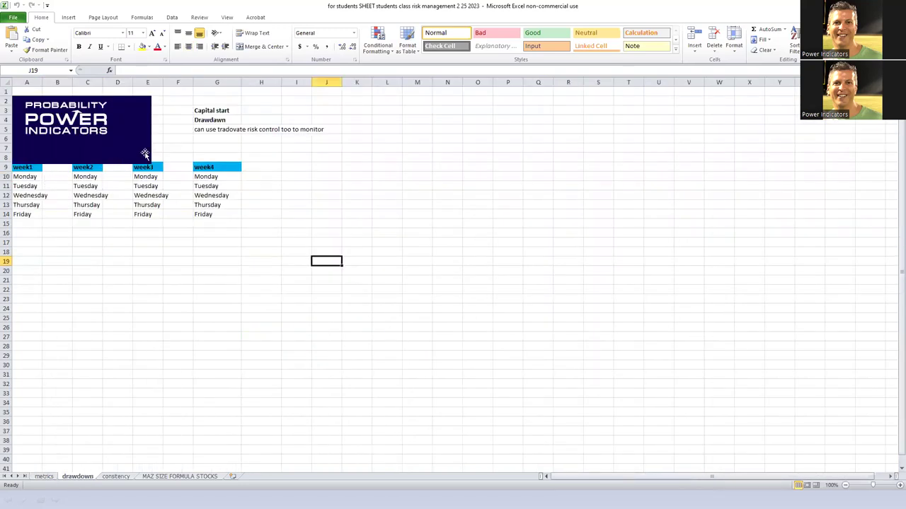
click(262, 113)
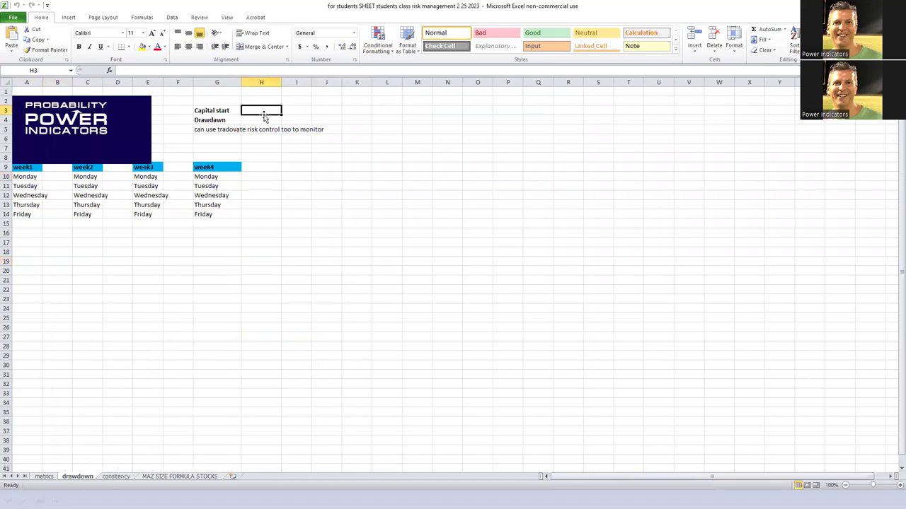
text(1)
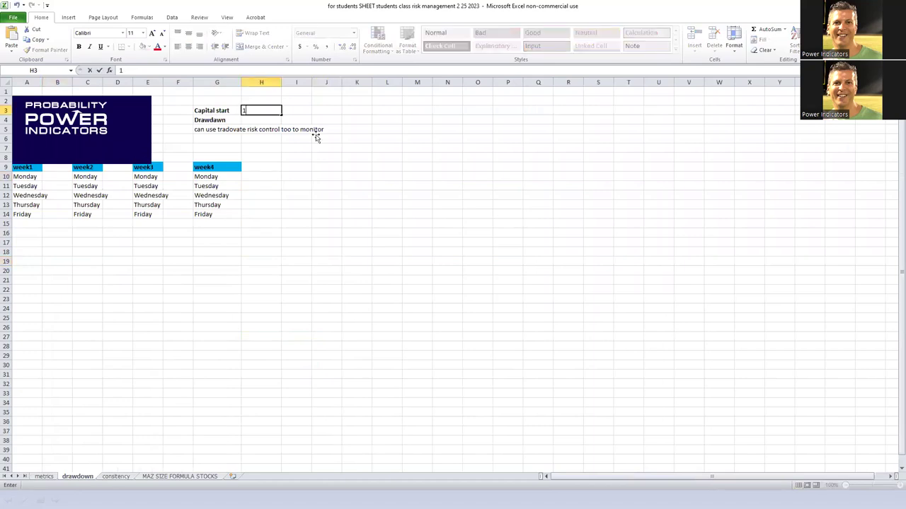
text(0,000)
key(Return)
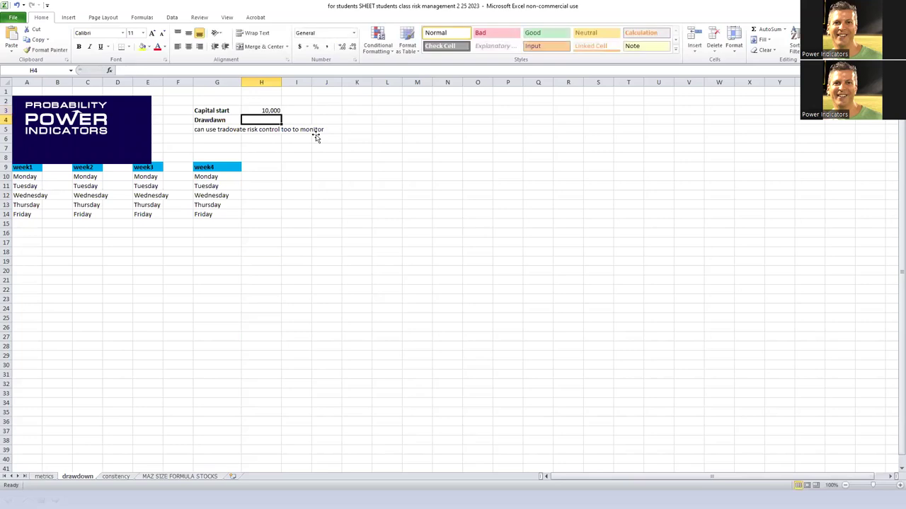
Fill in the drawdown row with 10% in cell I4 and 9000 in cell H4
key(Right)
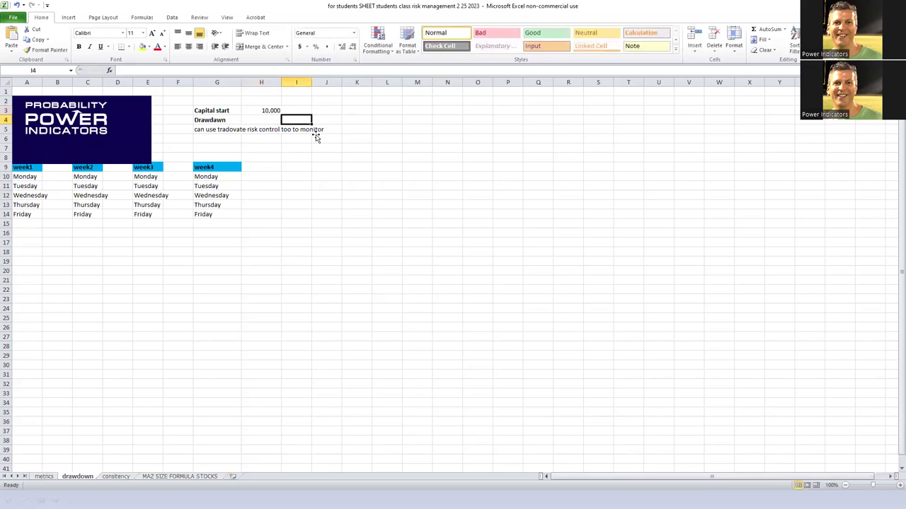
text(10%)
key(Left)
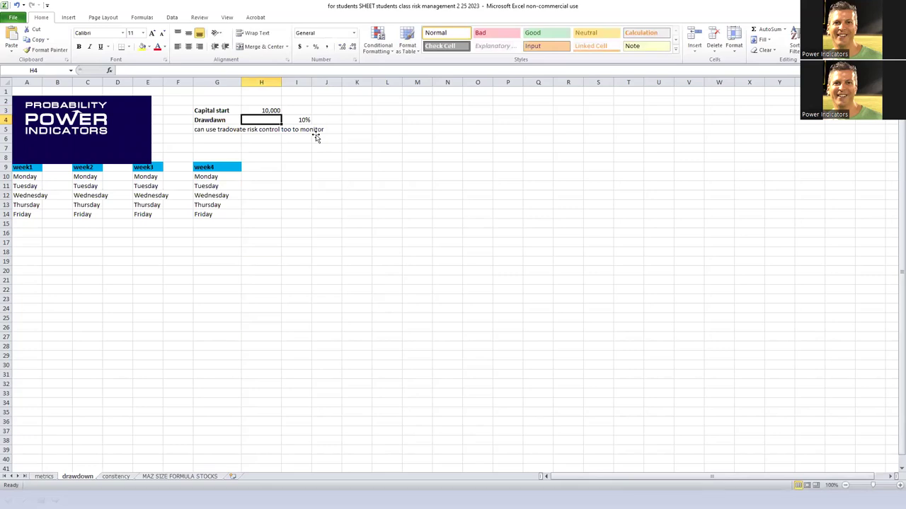
text(9000)
key(Return)
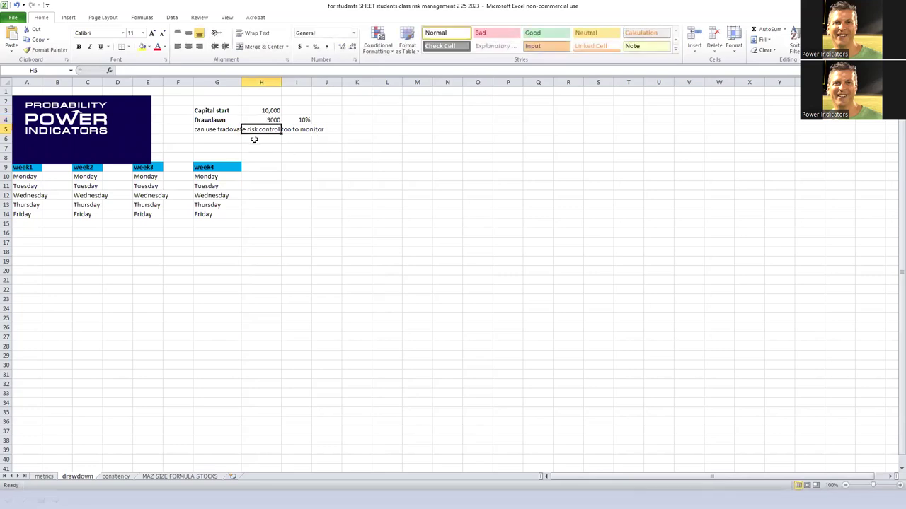
Correct the misspelled label in cell G4 to "Drawdown"
click(218, 120)
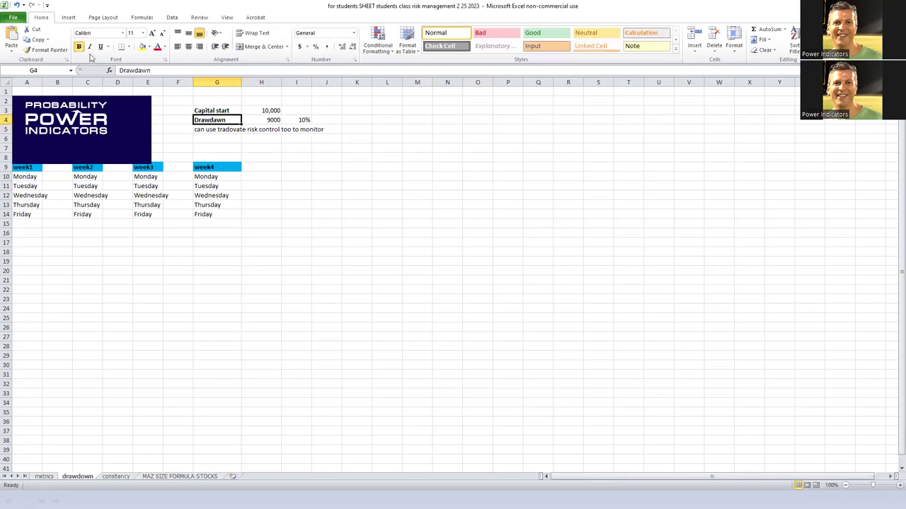
click(138, 70)
key(Delete)
text(o)
key(Return)
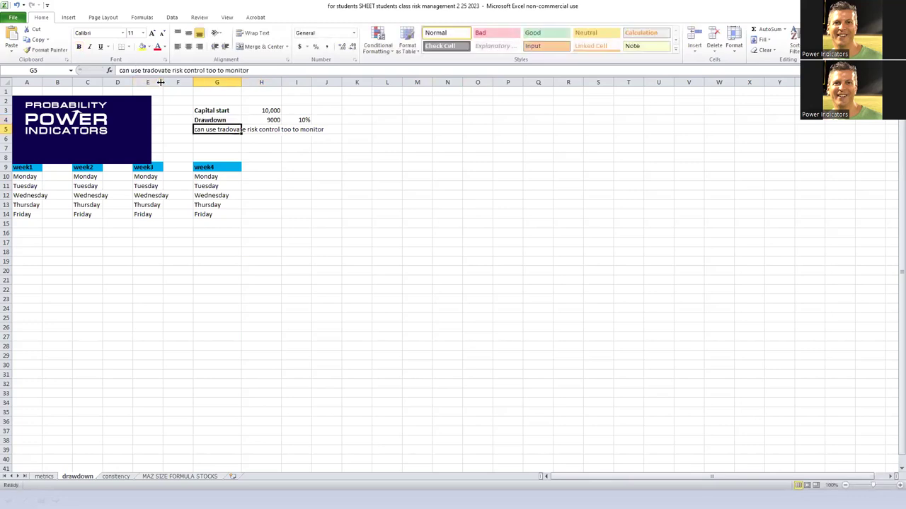
Apply the comma number style to all of column H
click(265, 120)
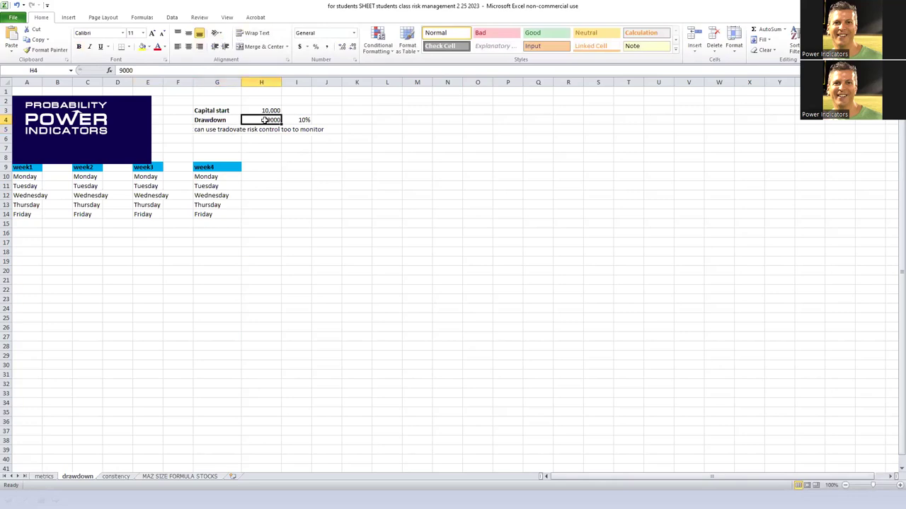
click(264, 83)
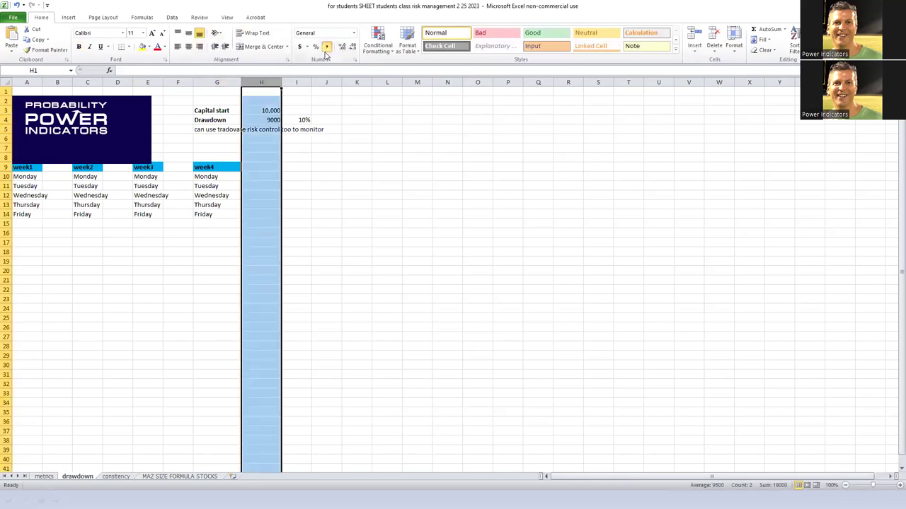
click(326, 47)
click(175, 365)
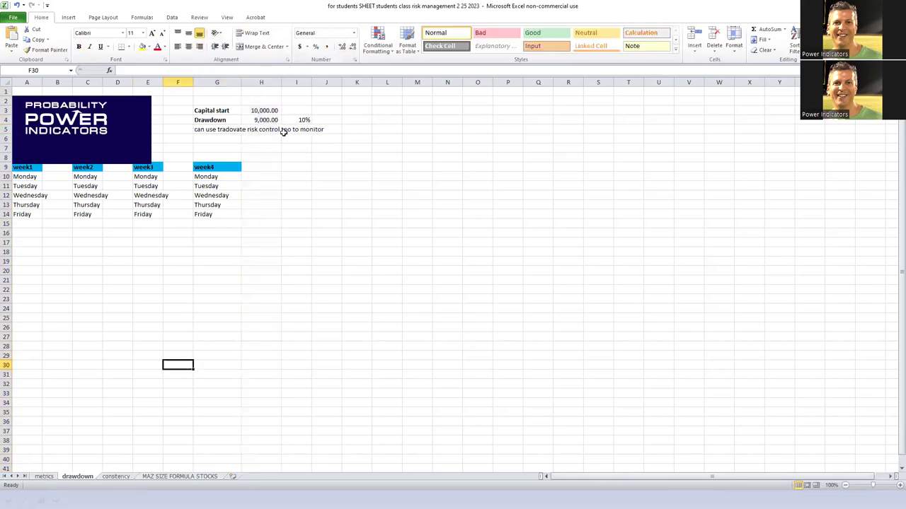
Enter the week 1 balances in column B: 10,000 for Monday, 9500 for Tuesday and 10500 for Wednesday
click(55, 178)
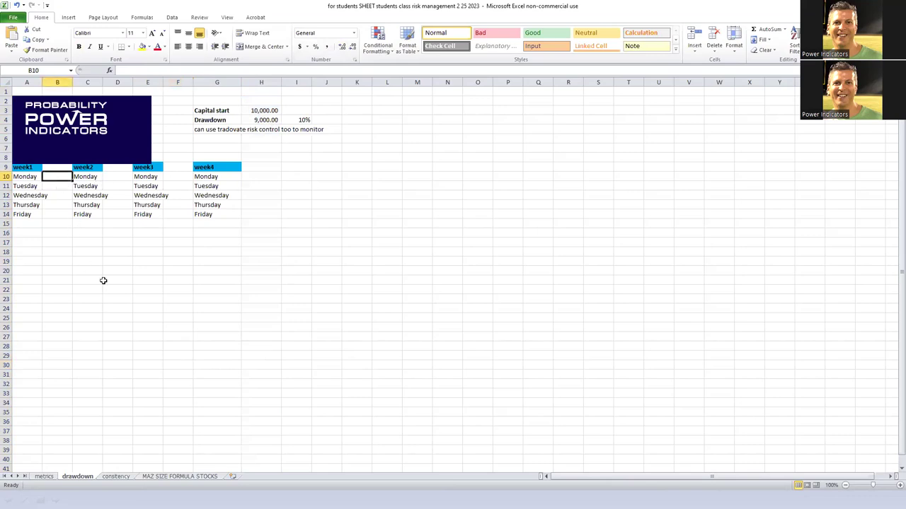
text(1)
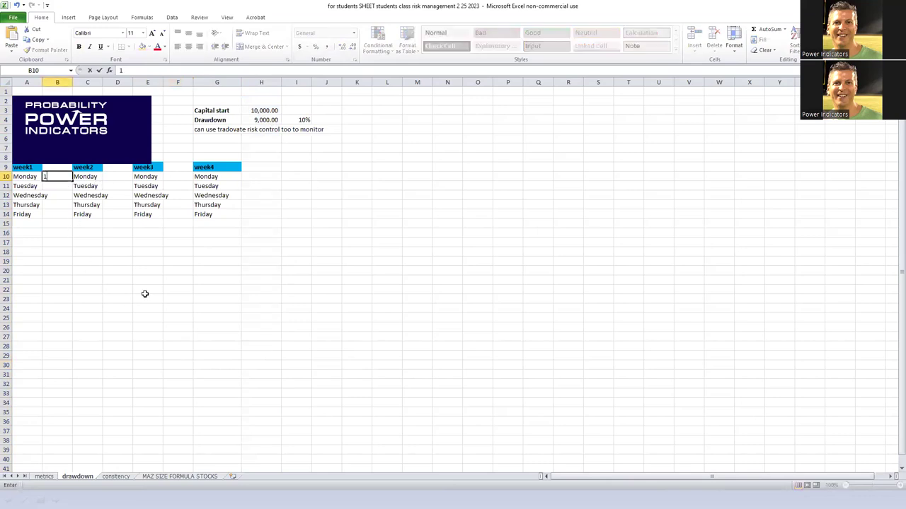
text(0,000)
key(Return)
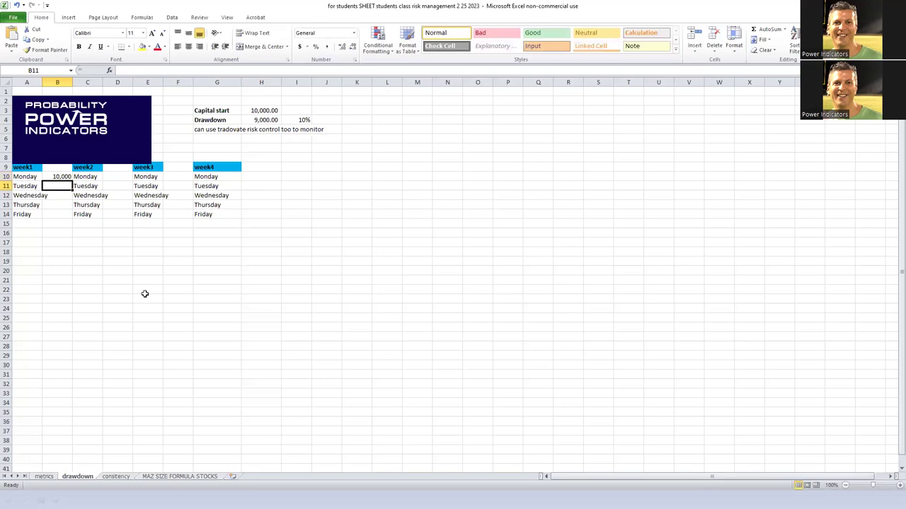
text(9500)
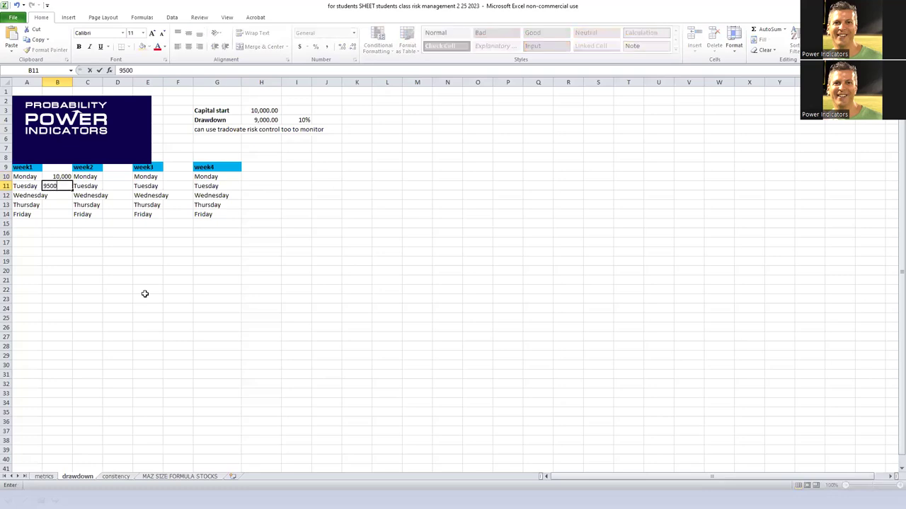
key(Return)
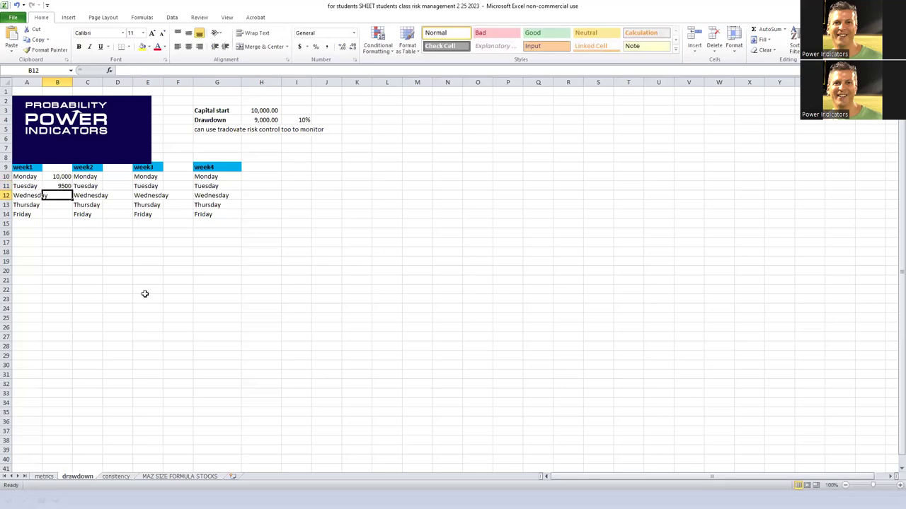
text(10500)
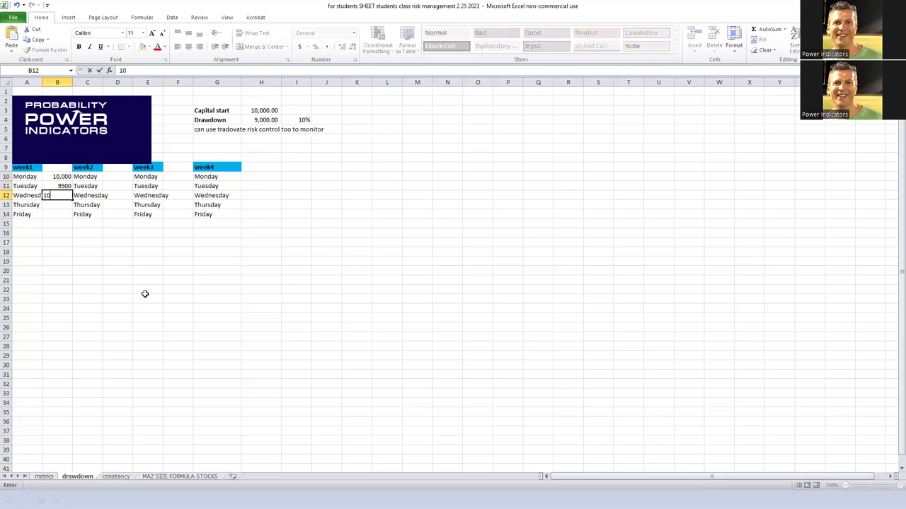
key(Return)
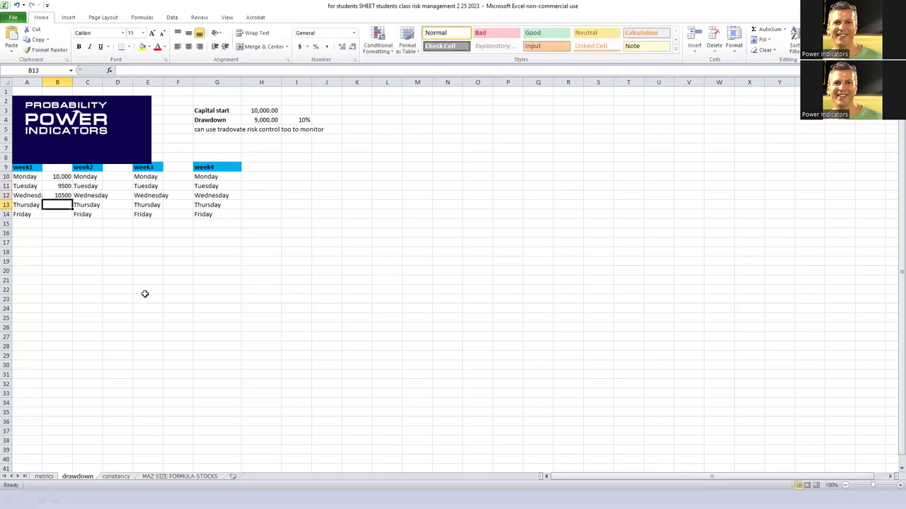
Enter 1000 as Thursday's week 1 balance in cell B13
text(10)
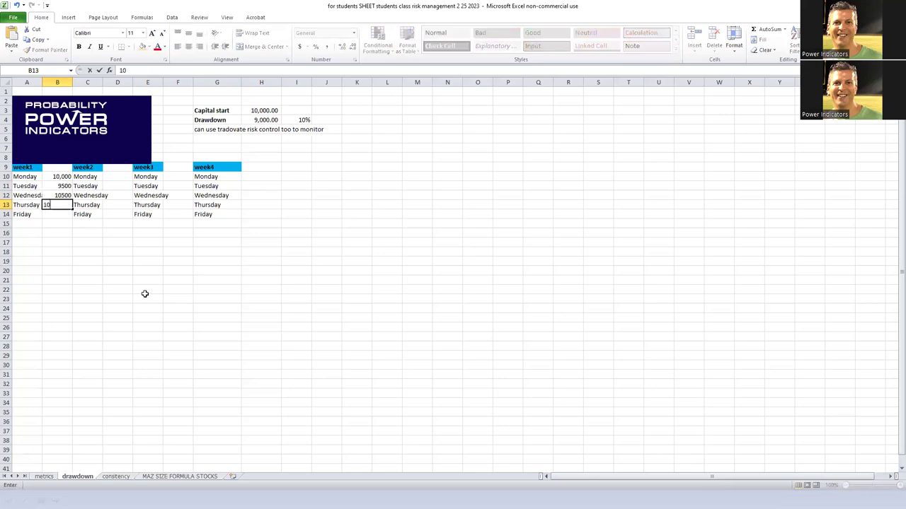
text(00)
key(Return)
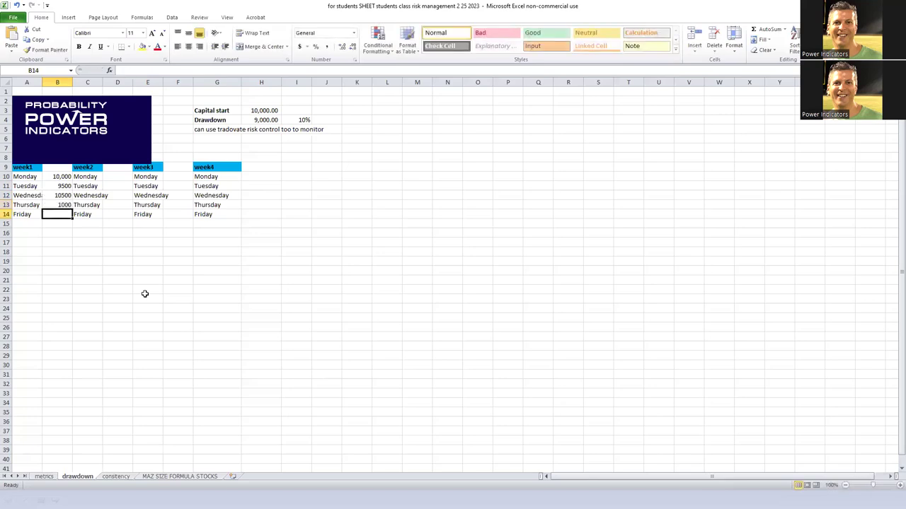
Clear the week 1 balances for Tuesday, Wednesday and Thursday in cells B11 to B13
key(Up)
key(Up)
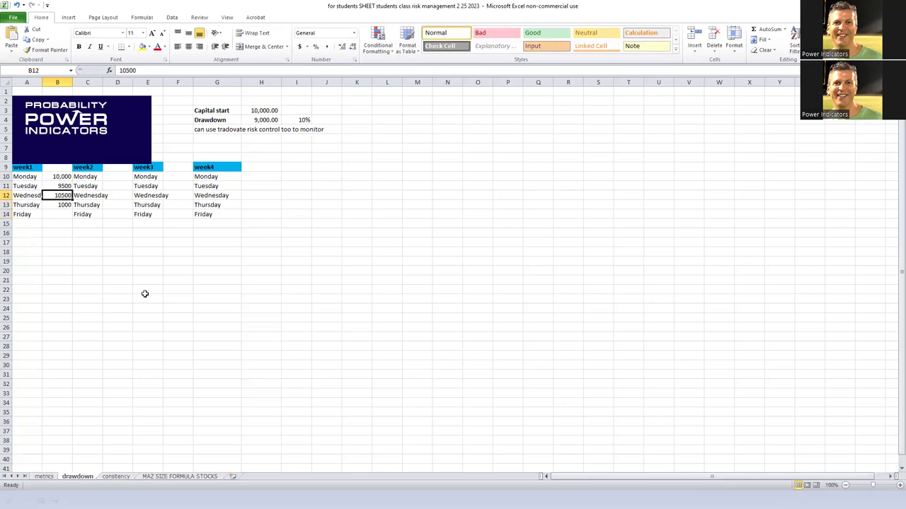
key(Down)
key(Up)
key(Up)
key(Delete)
key(Down)
key(Delete)
key(Down)
key(Delete)
key(Up)
key(Up)
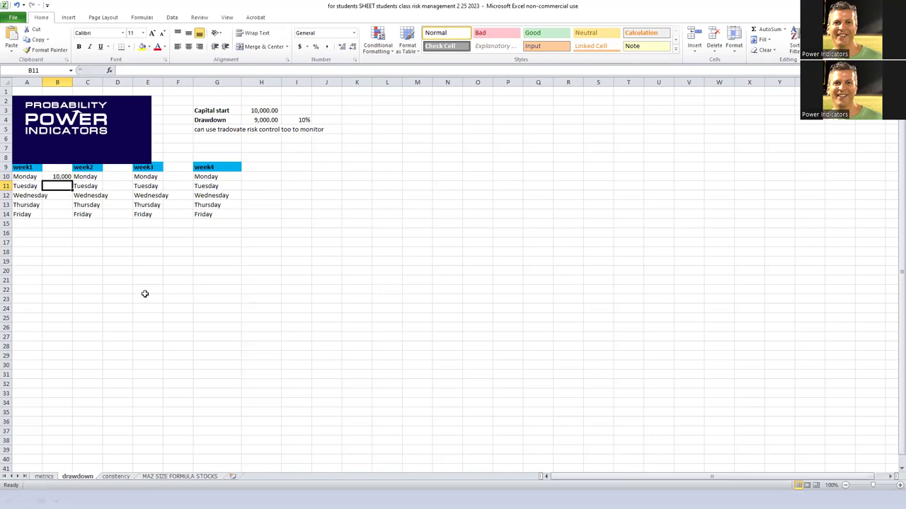
Enter 9000 as Tuesday's week 1 balance in cell B11 and widen column A to fit the day names
text(9)
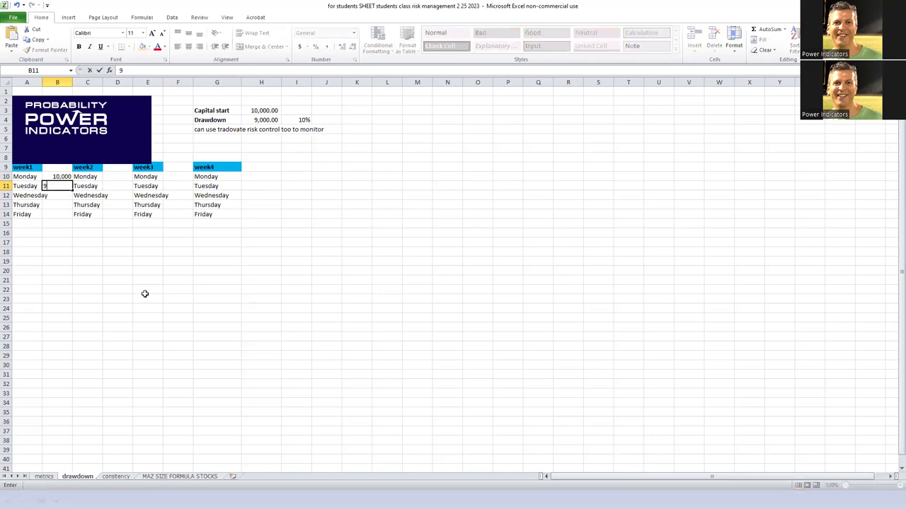
text(000)
key(Return)
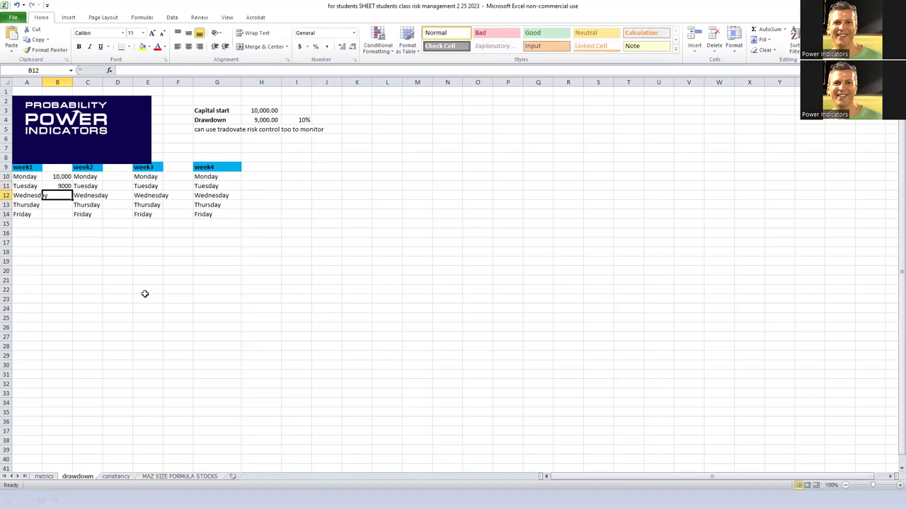
drag(42, 82, 63, 79)
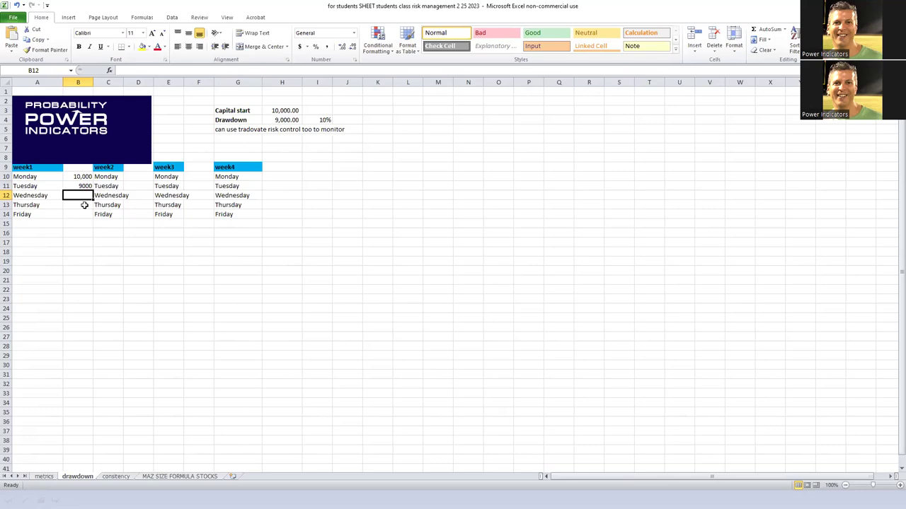
Extend the label in cell G4 to read "Drawdown daily"
click(281, 111)
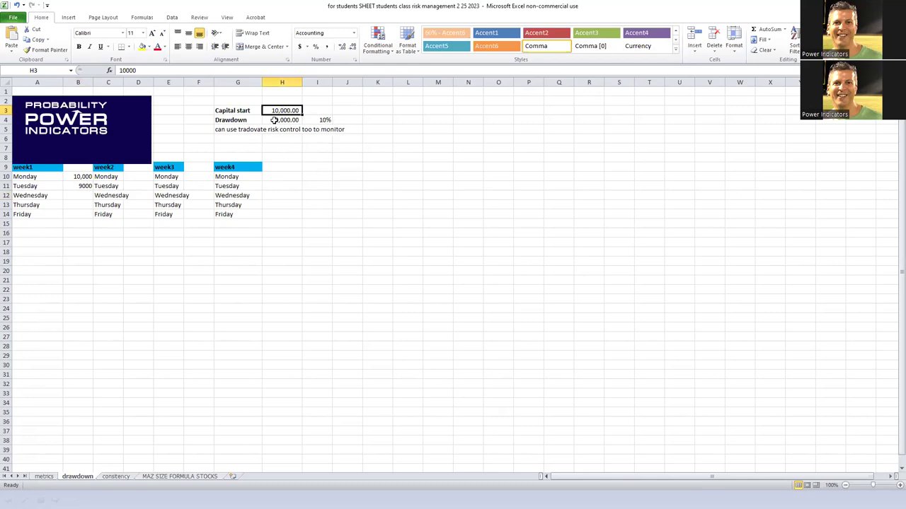
click(234, 111)
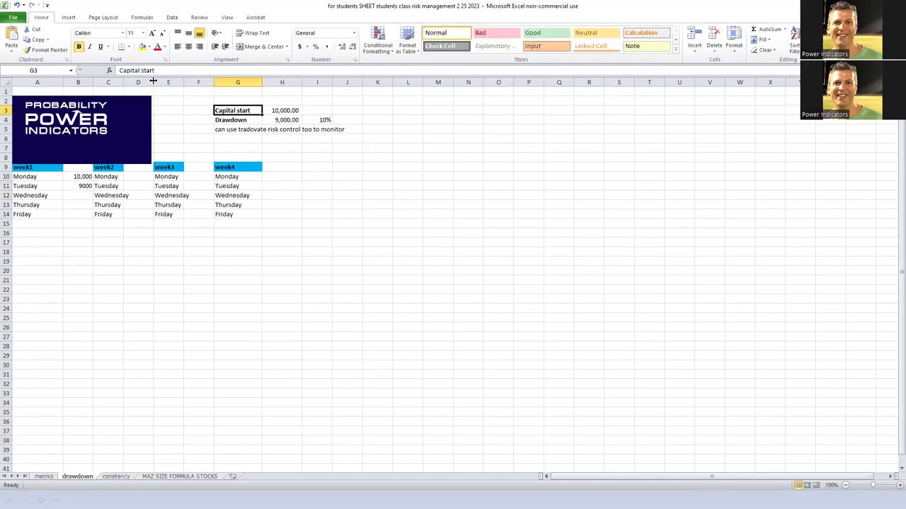
click(233, 120)
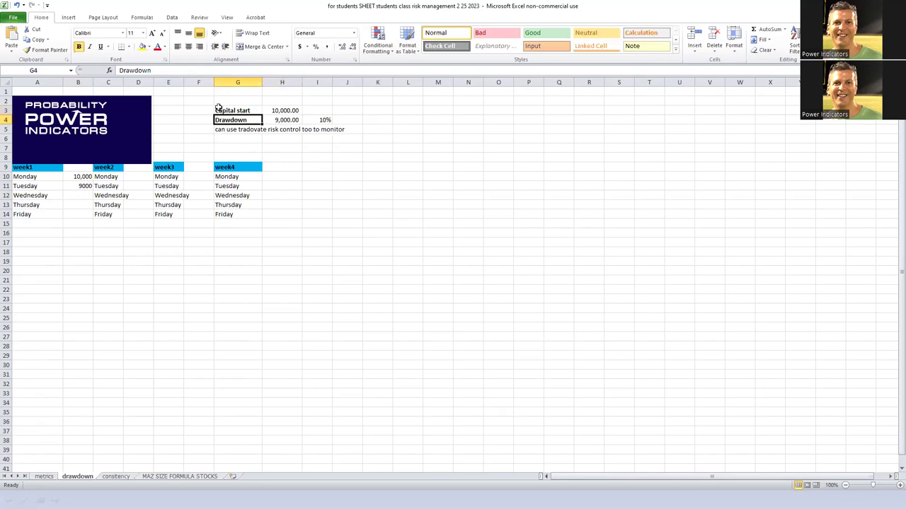
click(175, 71)
text(daily m)
key(Return)
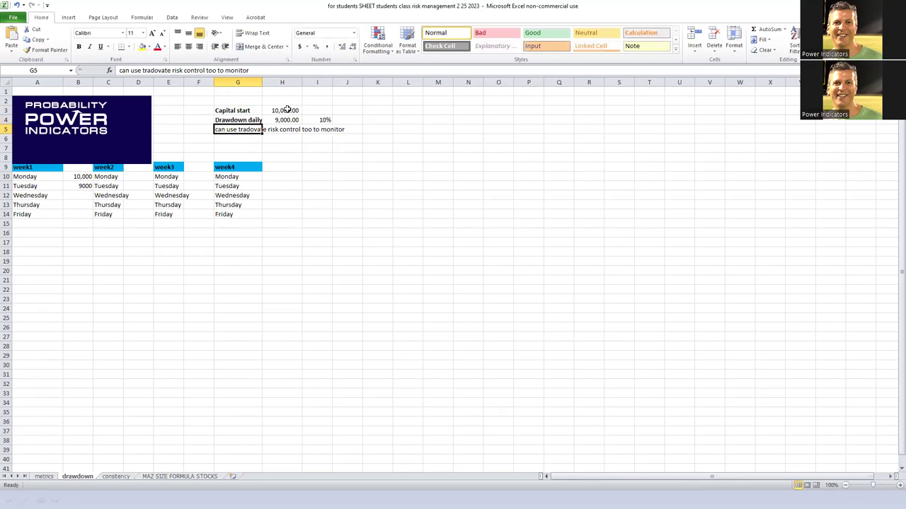
Set the starting capital in cell H3 to 12000 and calculate the daily drawdown in H4 with =H3*0.9
click(287, 110)
text(12000)
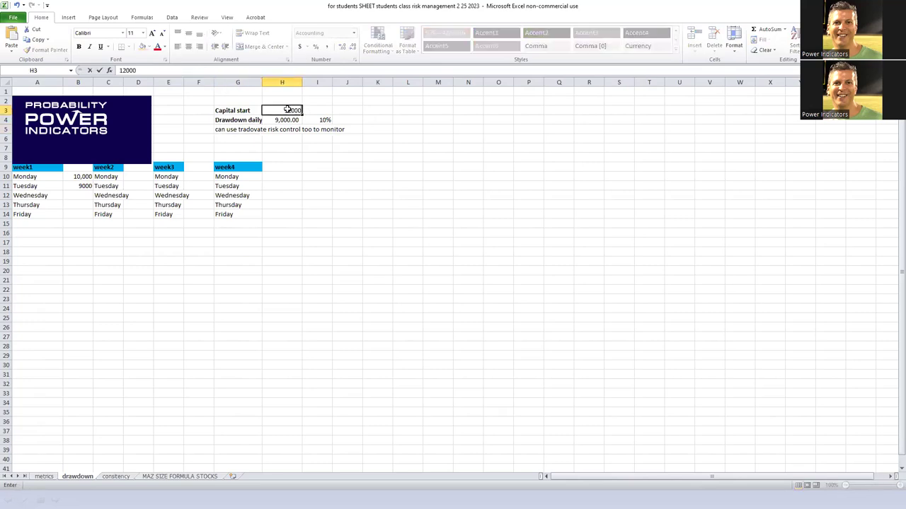
key(Return)
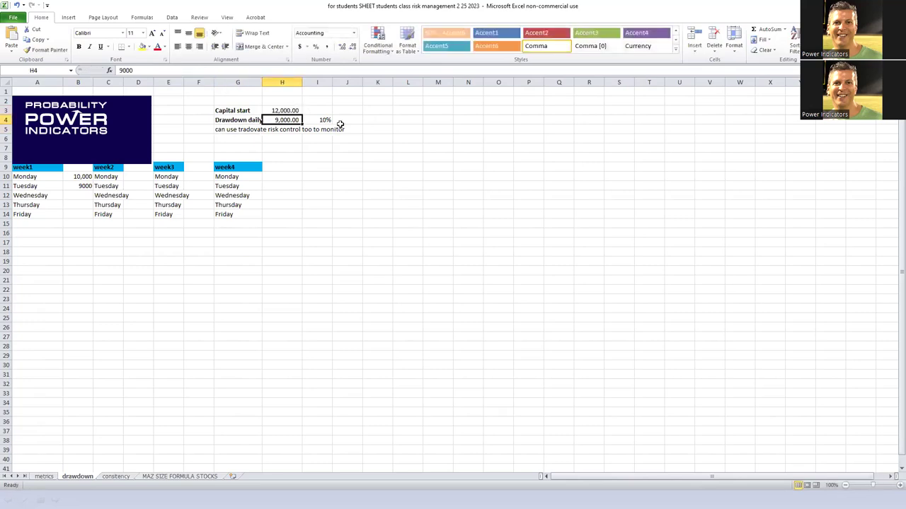
text(=)
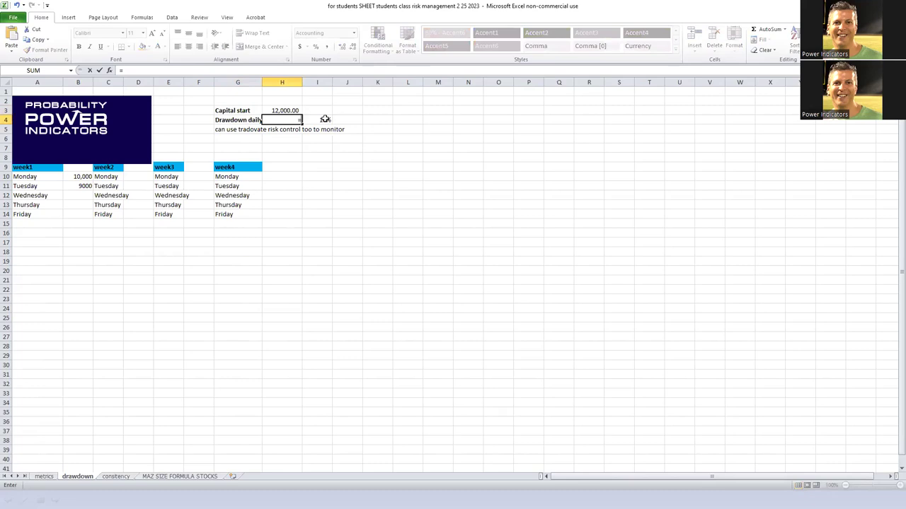
click(280, 110)
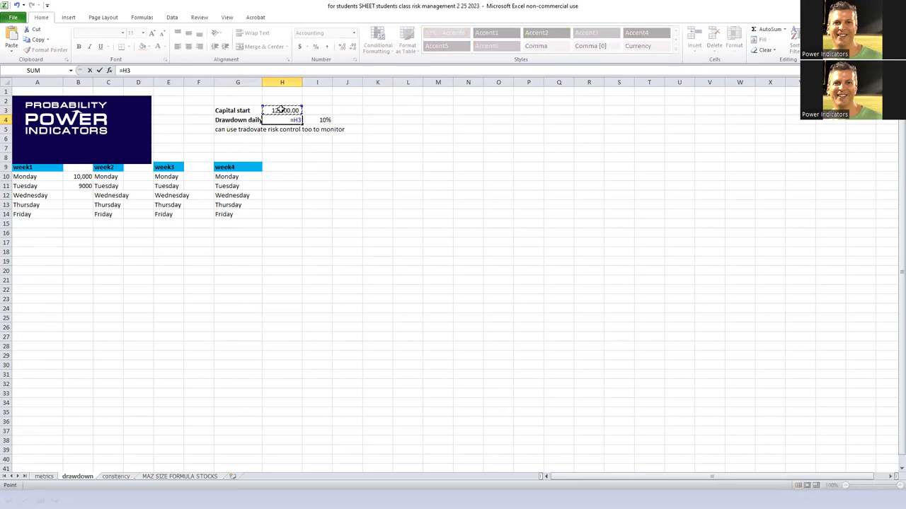
text(*0.9)
key(Return)
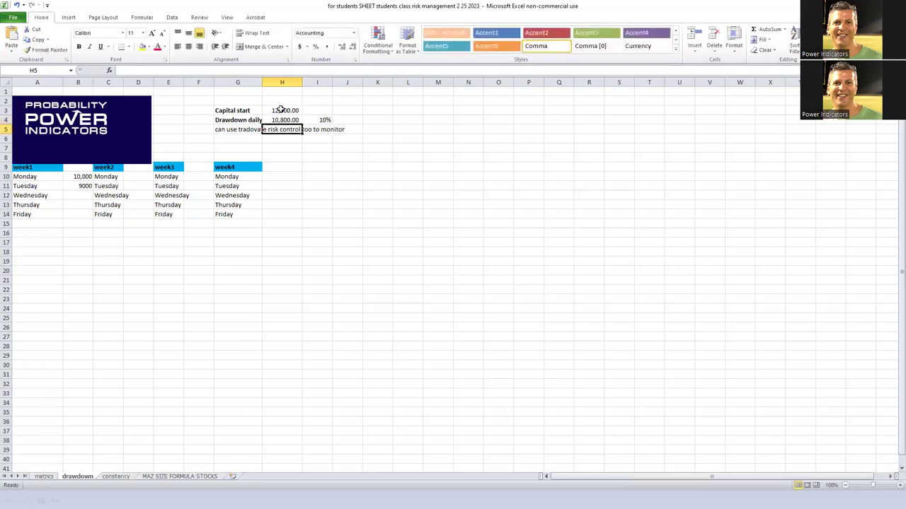
key(Up)
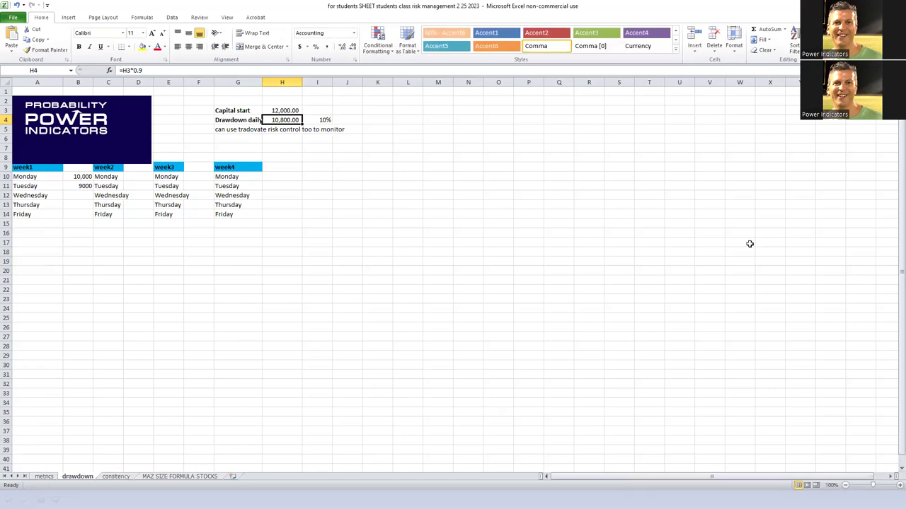
Walk through the daily balance cells of weeks 1 to 4 on the drawdown sheet
click(84, 186)
click(84, 177)
click(82, 186)
double_click(80, 206)
click(71, 221)
click(79, 204)
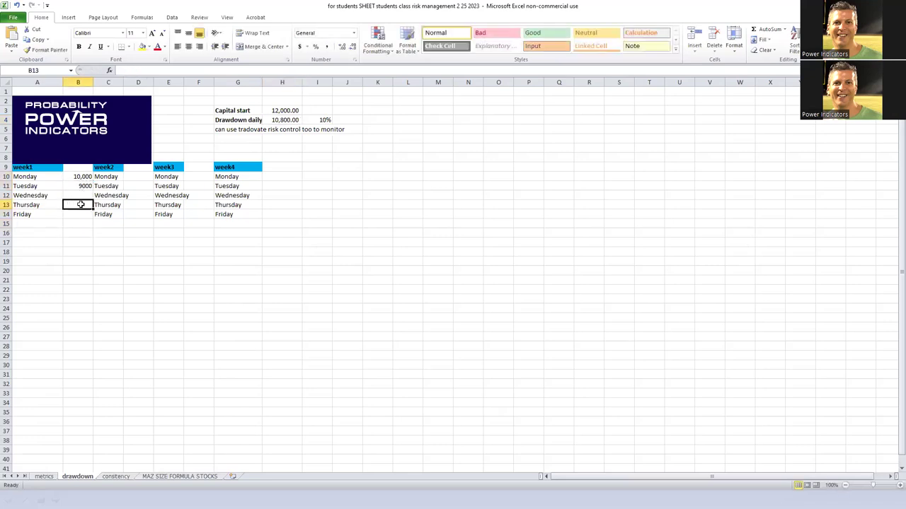
click(127, 218)
mouse_move(127, 204)
mouse_down()
mouse_move(132, 168)
mouse_move(140, 206)
mouse_up()
click(189, 205)
click(193, 176)
click(197, 167)
drag(272, 176, 269, 212)
click(267, 215)
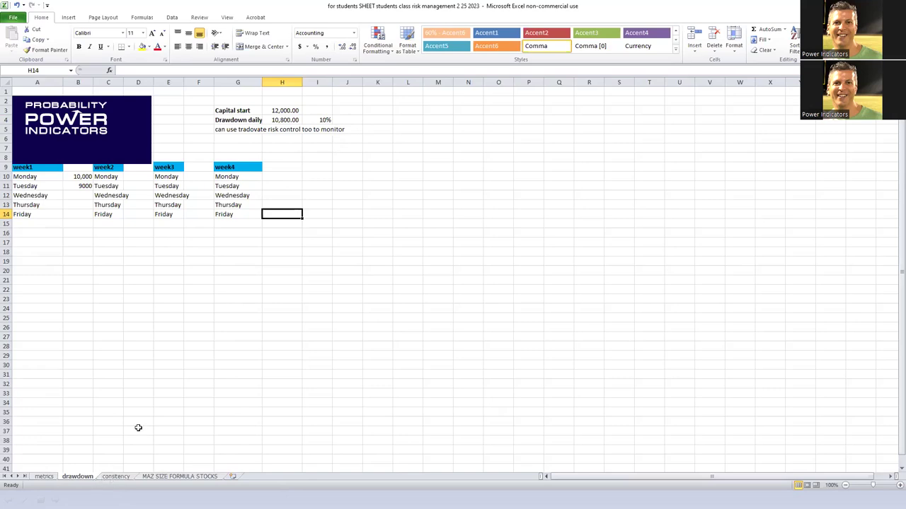
On the consitency sheet, enter the PnL for days 2 to 5 in column B: 1000, 2000, -1000 and 300
key(ctrl+Page_Down)
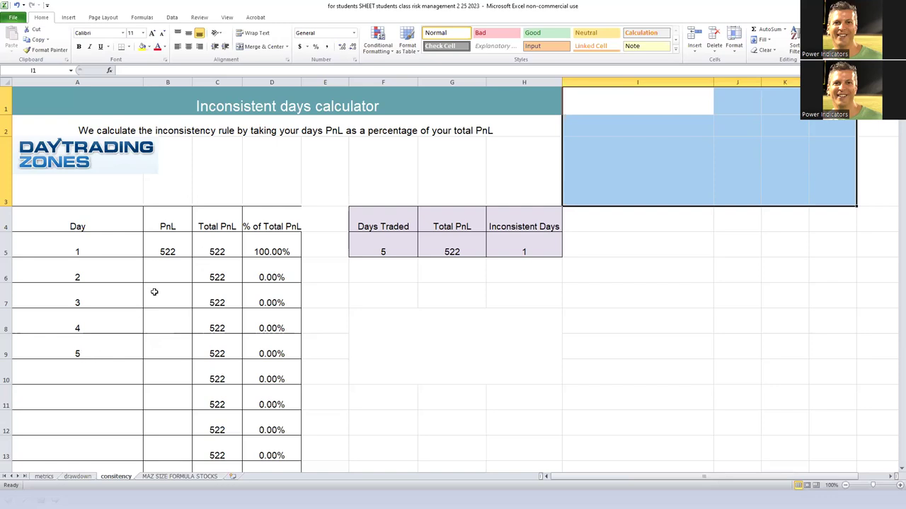
click(168, 253)
click(182, 270)
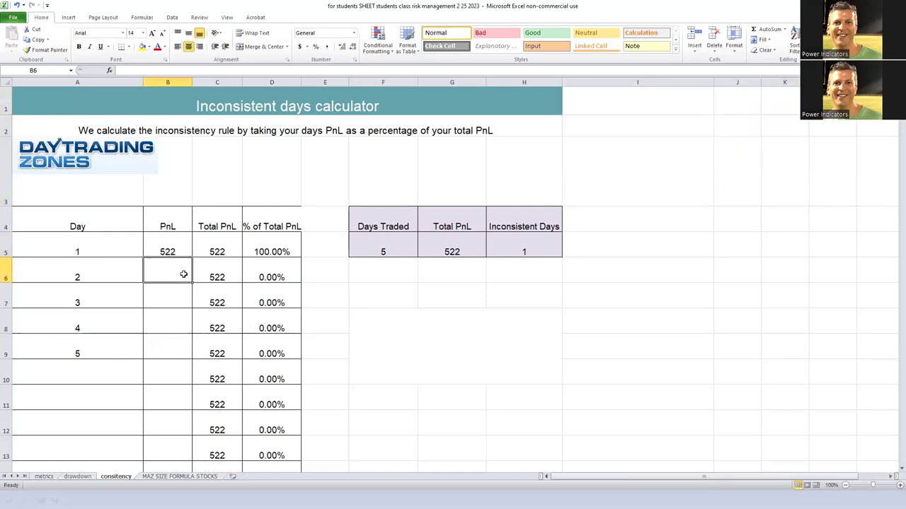
text(1000)
key(Return)
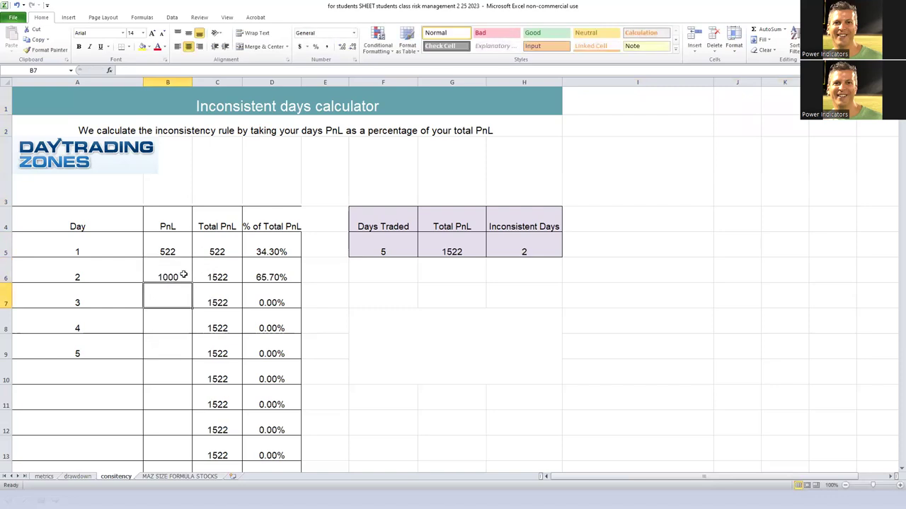
text(2000)
key(Return)
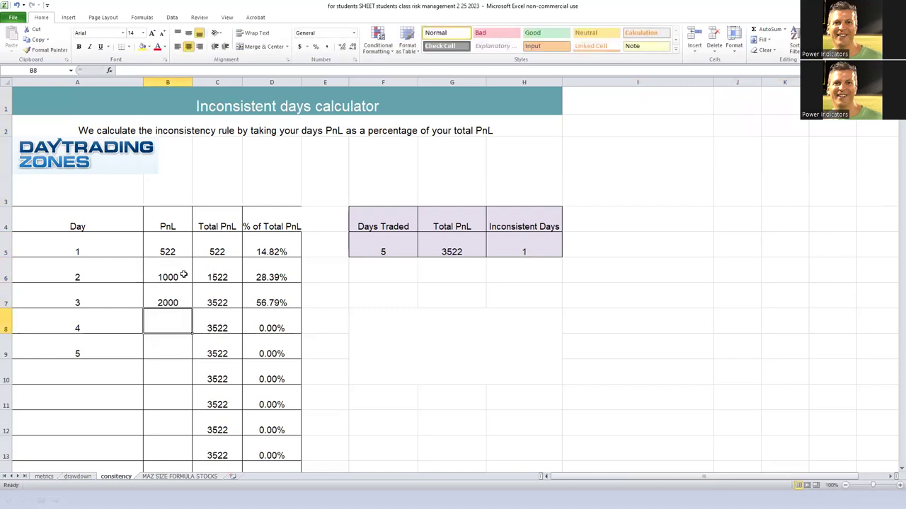
text(-1000)
key(Return)
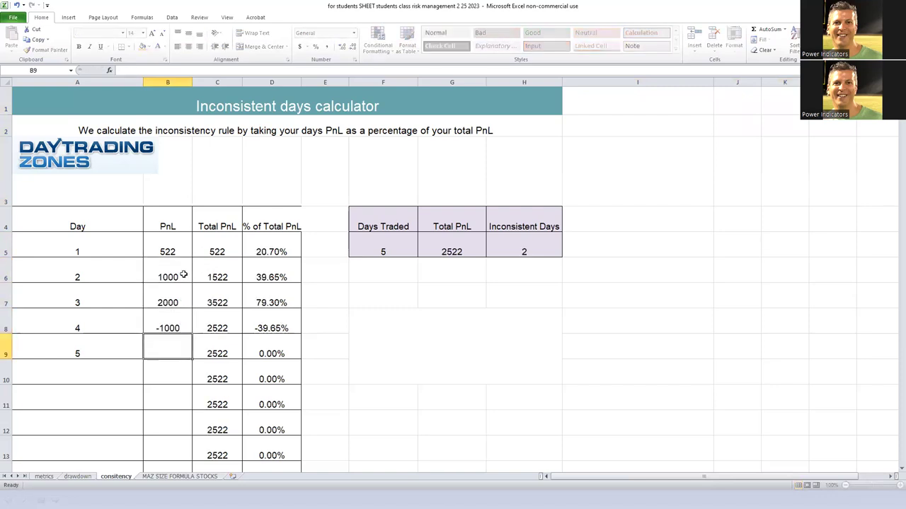
text(300)
key(Return)
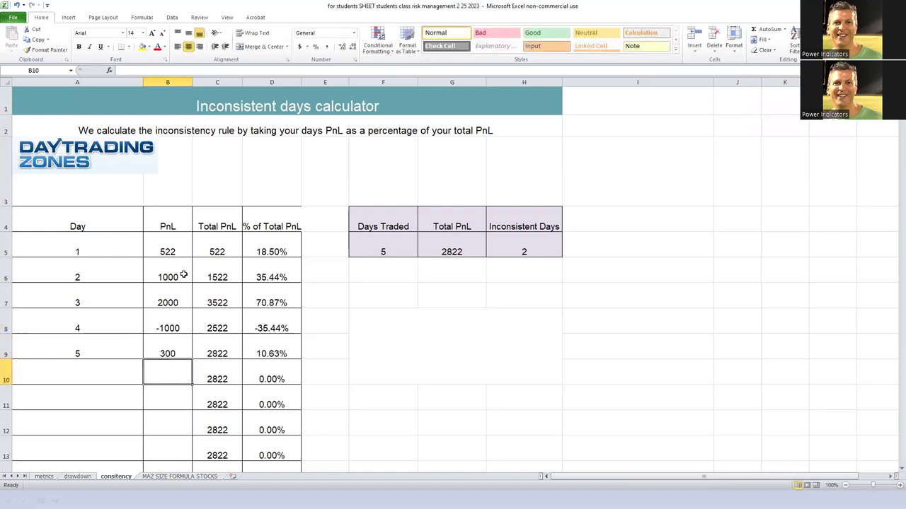
Add five more PnL values in cells B10 to B14: -500, 500, 1000, 500 and 2000
text(-500)
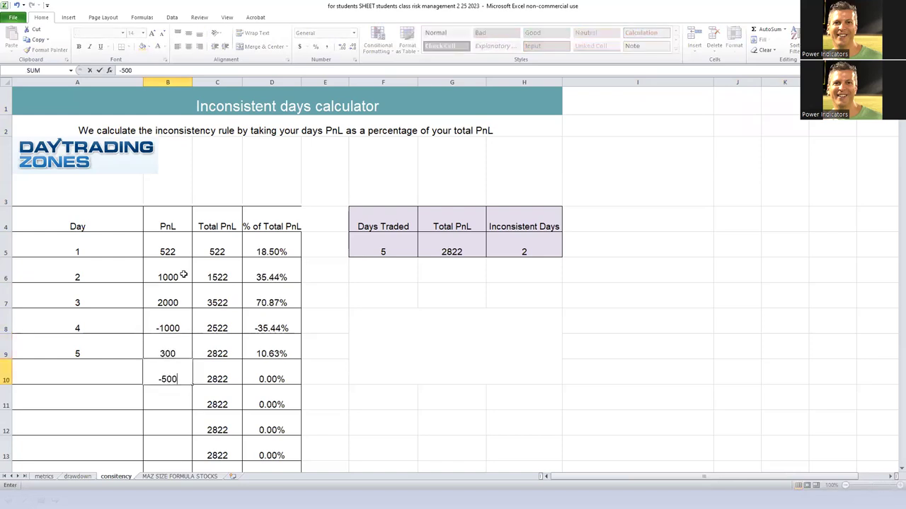
key(Return)
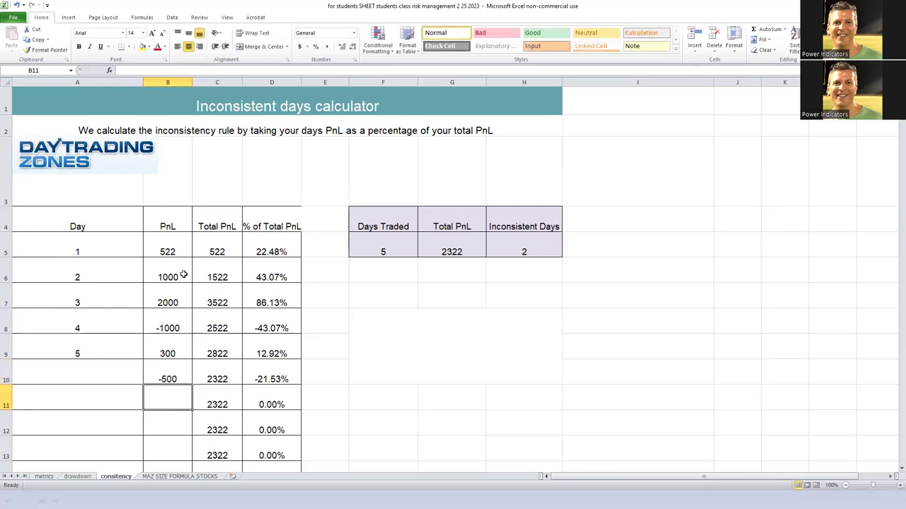
text(500)
key(Return)
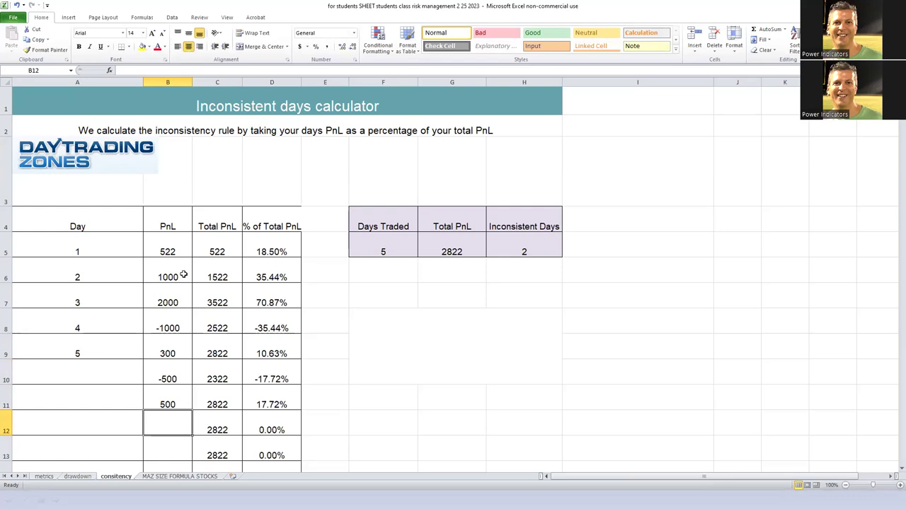
text(1000)
key(Return)
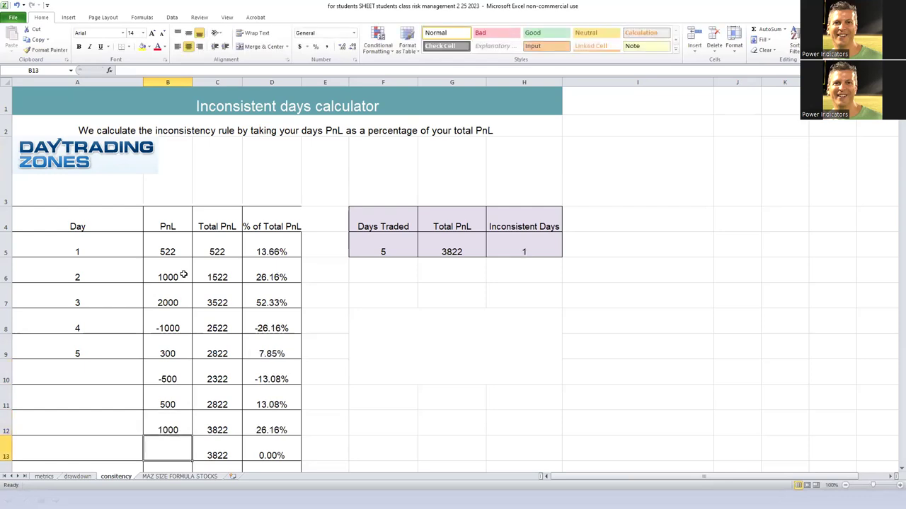
text(500)
key(Return)
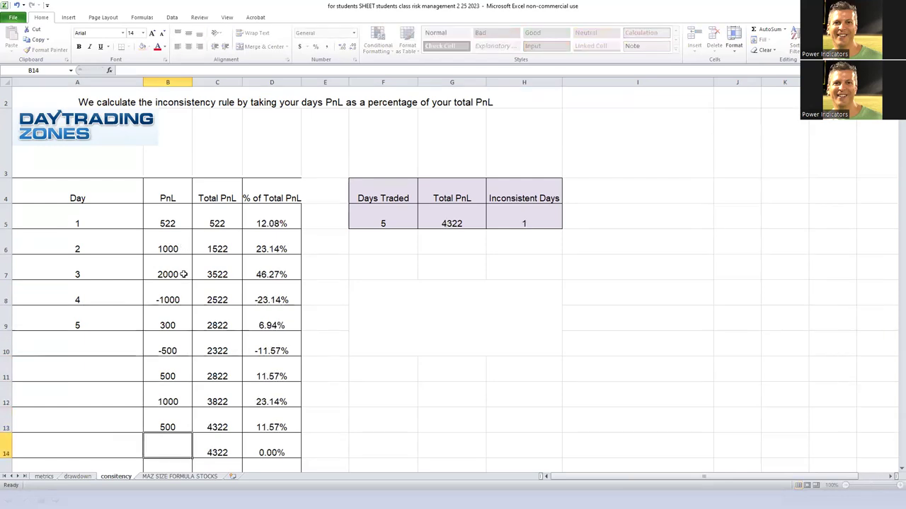
text(2000)
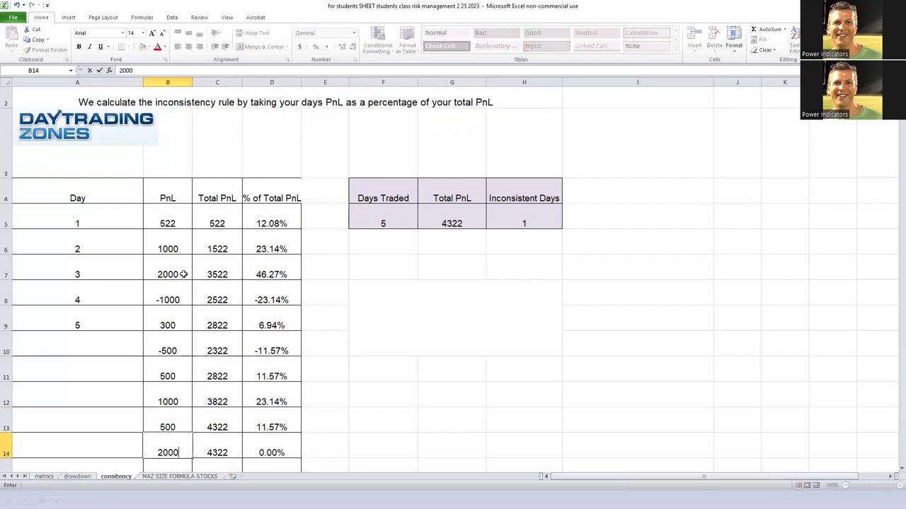
key(Return)
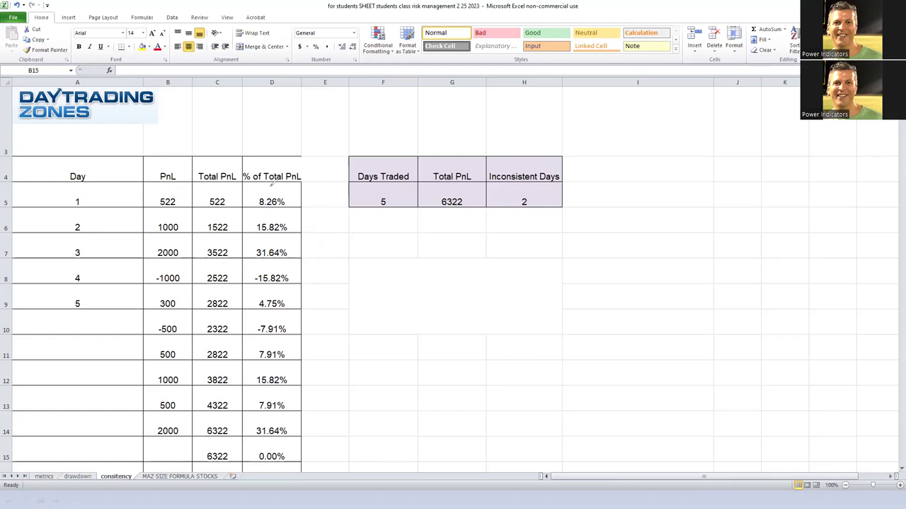
Circle day 1's PnL, Total PnL and % of Total PnL values with the annotation pen
mouse_move(151, 197)
mouse_down()
mouse_move(150, 206)
mouse_move(194, 204)
mouse_move(170, 189)
mouse_up()
drag(277, 189, 263, 199)
mouse_move(208, 198)
mouse_down()
mouse_move(225, 209)
mouse_move(232, 189)
mouse_move(294, 200)
mouse_move(277, 187)
mouse_up()
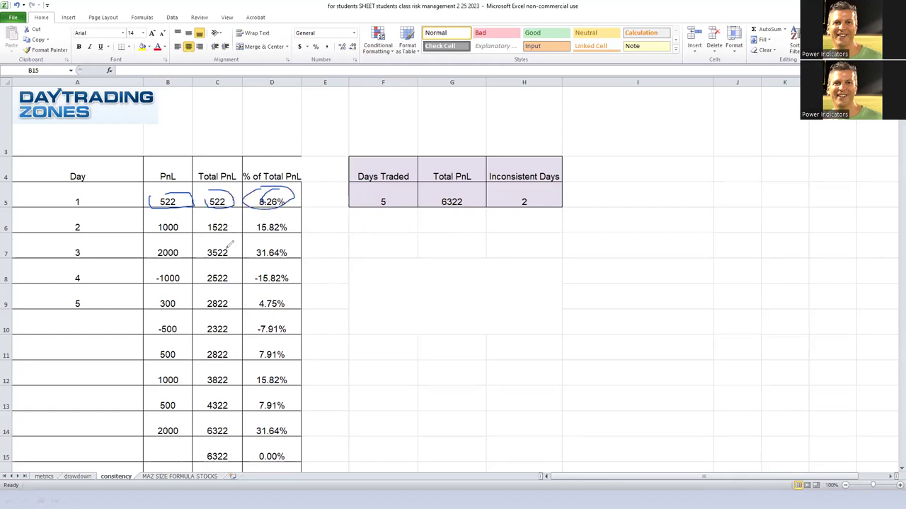
Circle the totals in C15 and G5 and the Inconsistent Days value, and draw a box around the Inconsistent Days area
mouse_move(211, 448)
mouse_down()
mouse_move(208, 460)
mouse_move(234, 462)
mouse_move(215, 447)
mouse_move(207, 453)
mouse_up()
drag(441, 191, 470, 185)
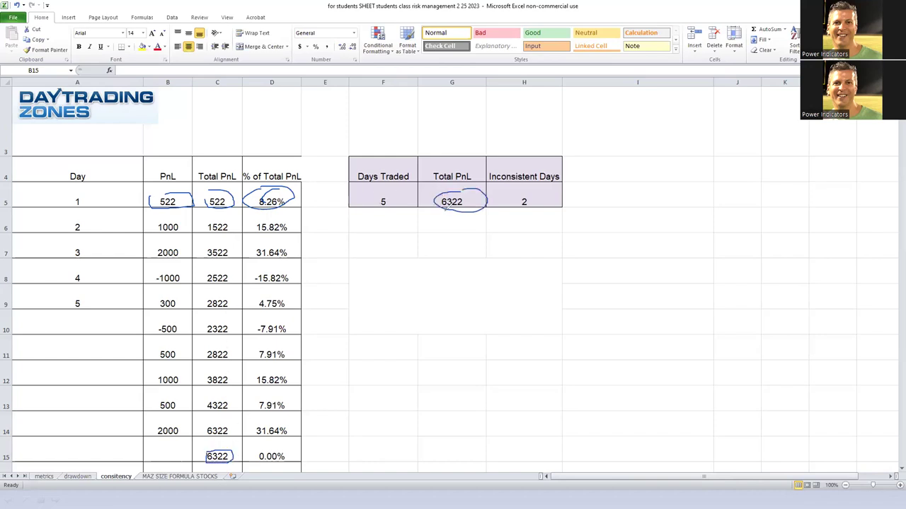
mouse_move(542, 188)
mouse_down()
mouse_move(505, 213)
mouse_move(563, 207)
mouse_up()
mouse_move(487, 157)
mouse_down()
mouse_move(493, 196)
mouse_move(585, 272)
mouse_move(594, 184)
mouse_up()
drag(584, 144, 488, 146)
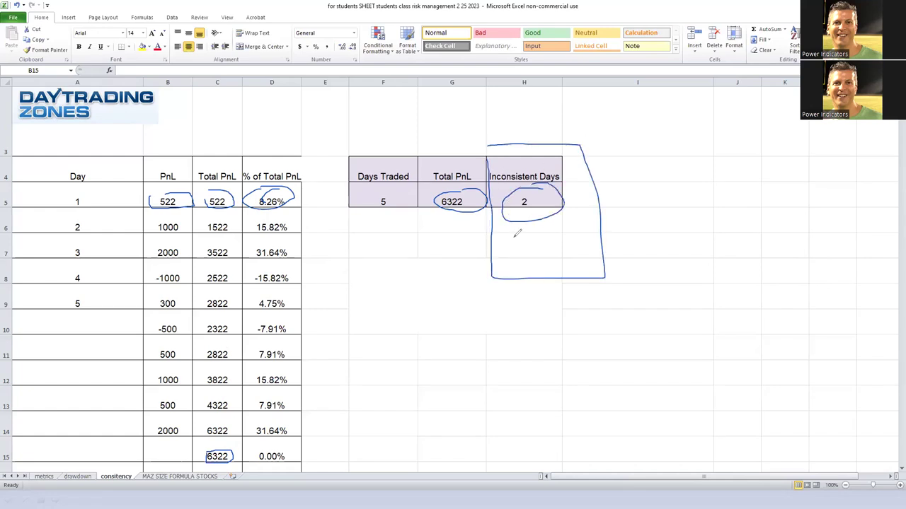
Annotate ">30%" under the Inconsistent Days value, circle Total PnL in G5, and mark the PnL and percentage cells in rows 7 and 14
mouse_move(507, 225)
mouse_down()
mouse_move(531, 231)
mouse_move(503, 241)
mouse_move(543, 227)
mouse_move(546, 239)
mouse_move(570, 245)
mouse_move(582, 234)
mouse_up()
drag(464, 185, 453, 219)
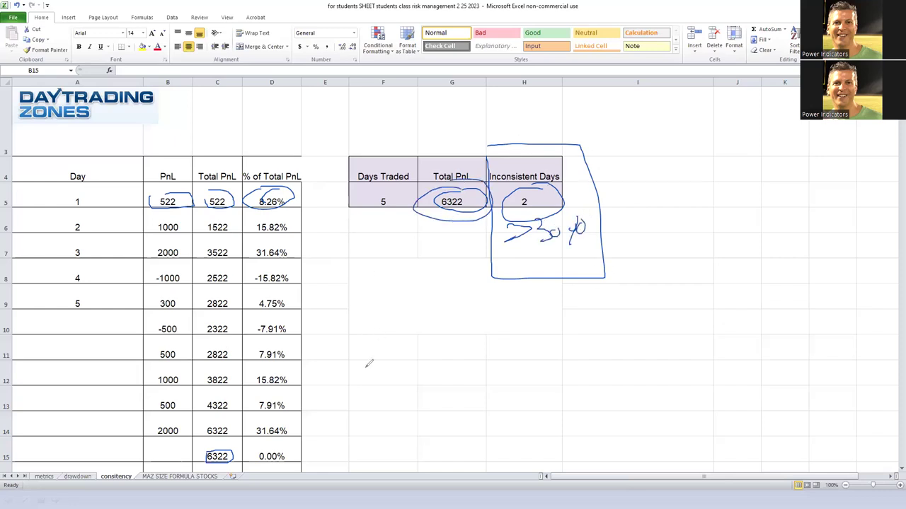
mouse_move(248, 242)
mouse_down()
mouse_move(267, 260)
mouse_move(297, 240)
mouse_move(253, 241)
mouse_up()
mouse_move(251, 419)
mouse_down()
mouse_move(306, 442)
mouse_move(260, 416)
mouse_up()
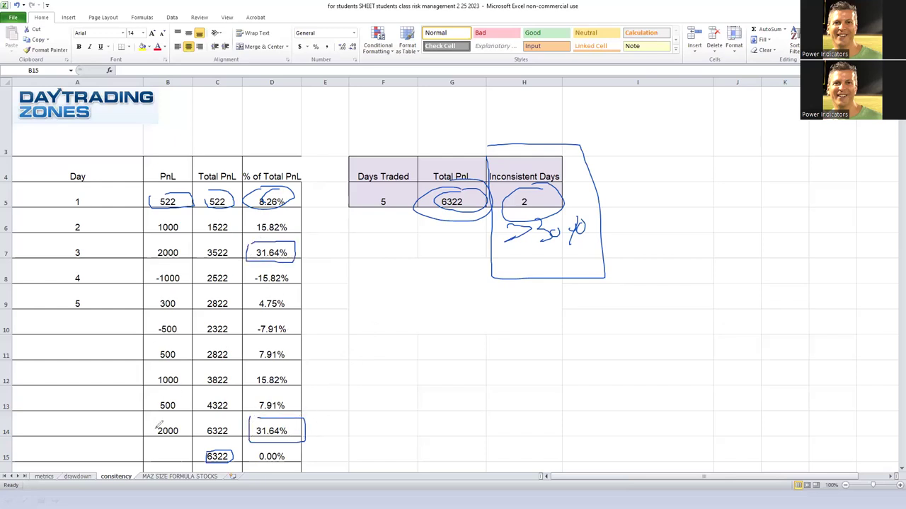
mouse_move(152, 419)
mouse_down()
mouse_move(184, 441)
mouse_move(186, 416)
mouse_up()
mouse_move(180, 242)
mouse_down()
mouse_move(201, 259)
mouse_move(169, 242)
mouse_up()
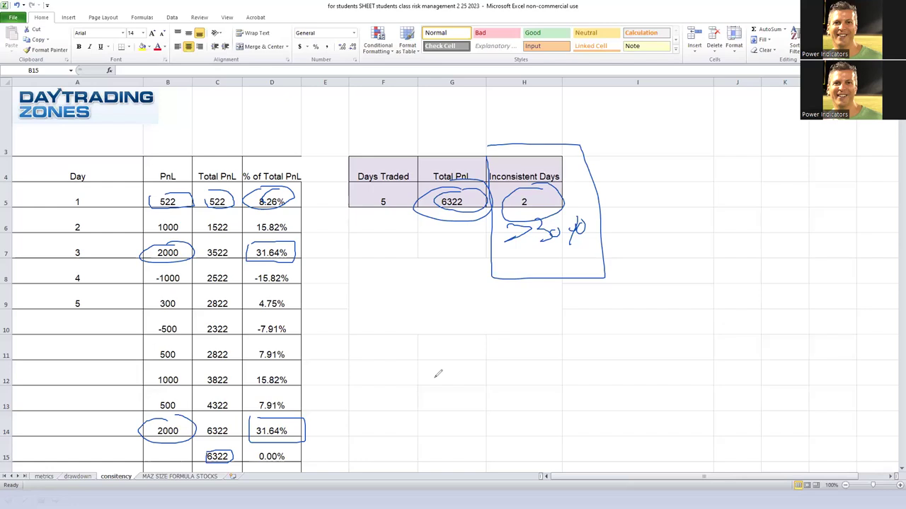
Handwrite a circled "2,000" below the summary table and circle day 1's PnL again with the annotation pen
drag(485, 150, 491, 273)
mouse_move(518, 337)
mouse_down()
mouse_move(617, 362)
mouse_move(494, 330)
mouse_move(532, 353)
mouse_move(526, 378)
mouse_up()
mouse_move(550, 347)
mouse_down()
mouse_move(545, 359)
mouse_move(576, 336)
mouse_up()
drag(603, 326, 606, 324)
mouse_move(151, 213)
mouse_down()
mouse_move(183, 180)
mouse_move(155, 187)
mouse_up()
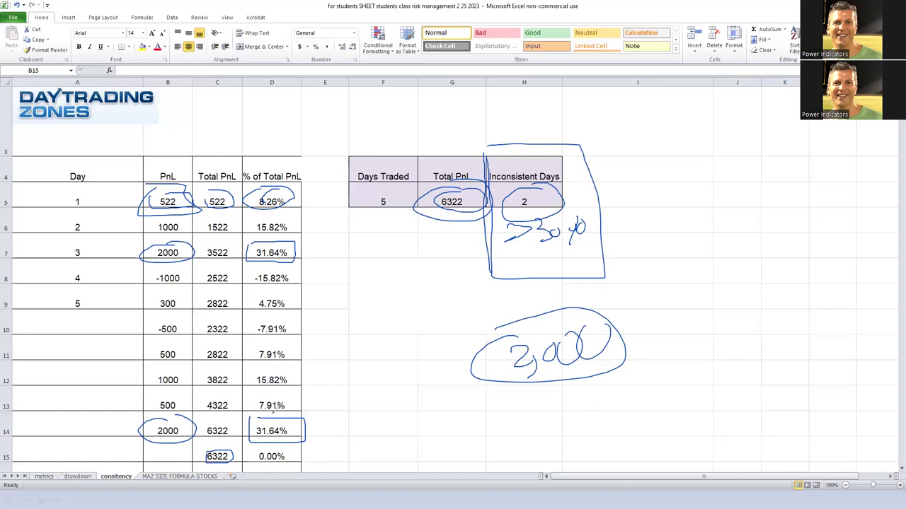
key(Escape)
Enter a PnL of 2500 in cell B15
text(2)
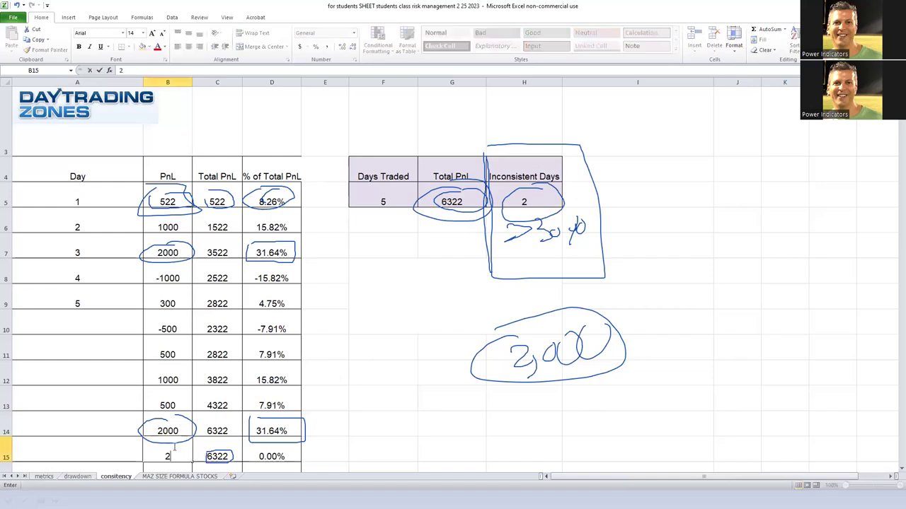
text(500)
key(Return)
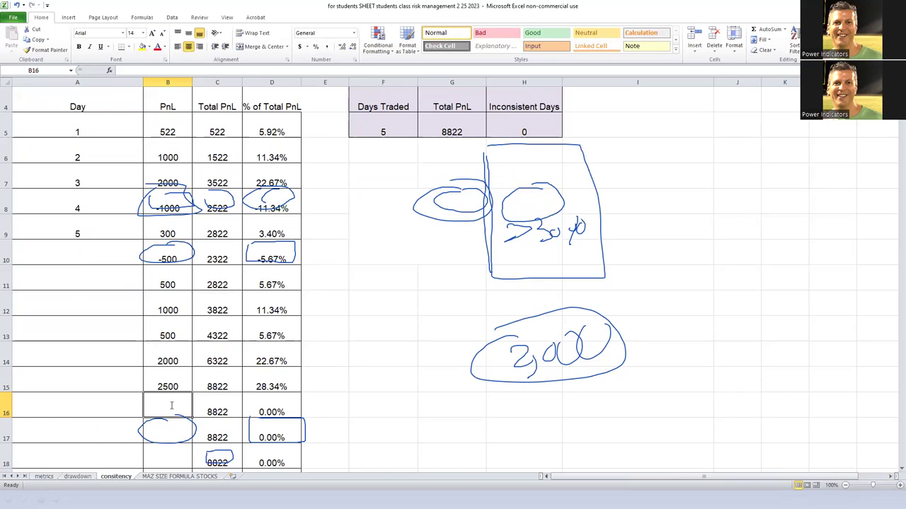
Enter a PnL of 4000 in cell B16, correcting the stray backslash
text(4000\)
key(Return)
key(BackSpace)
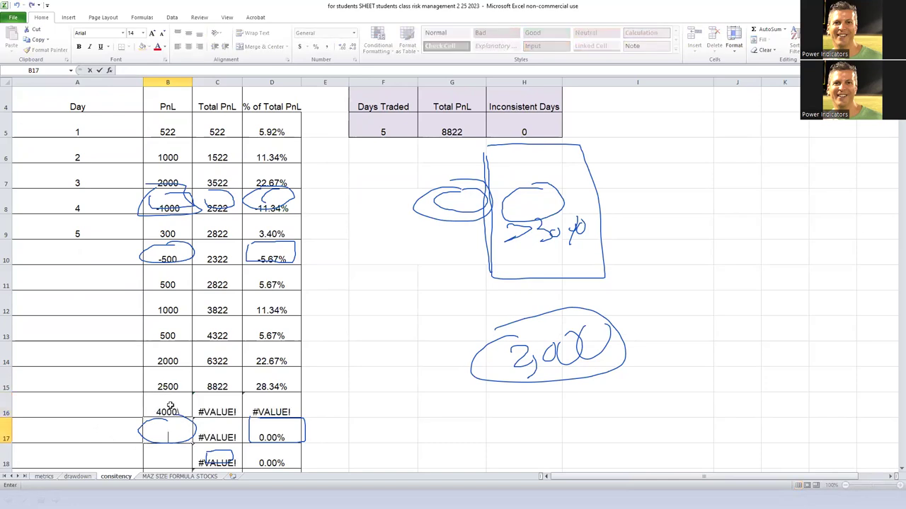
click(169, 405)
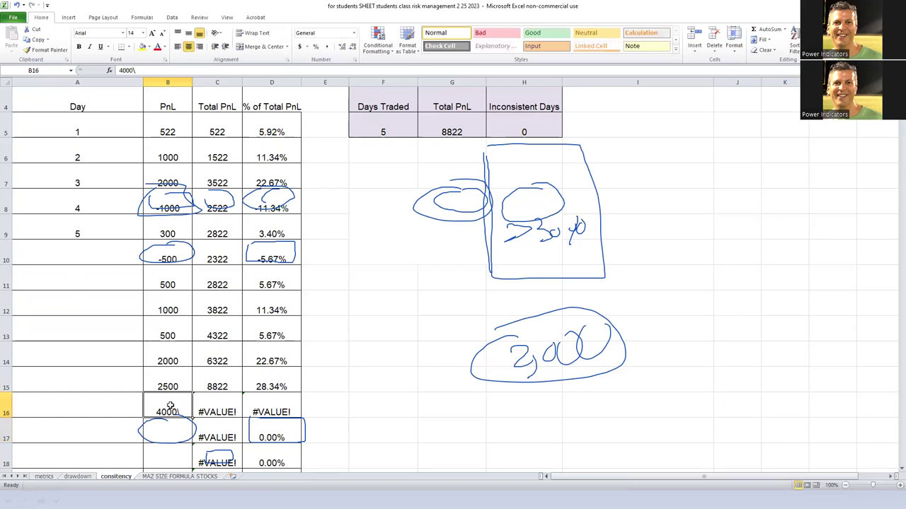
text(4000)
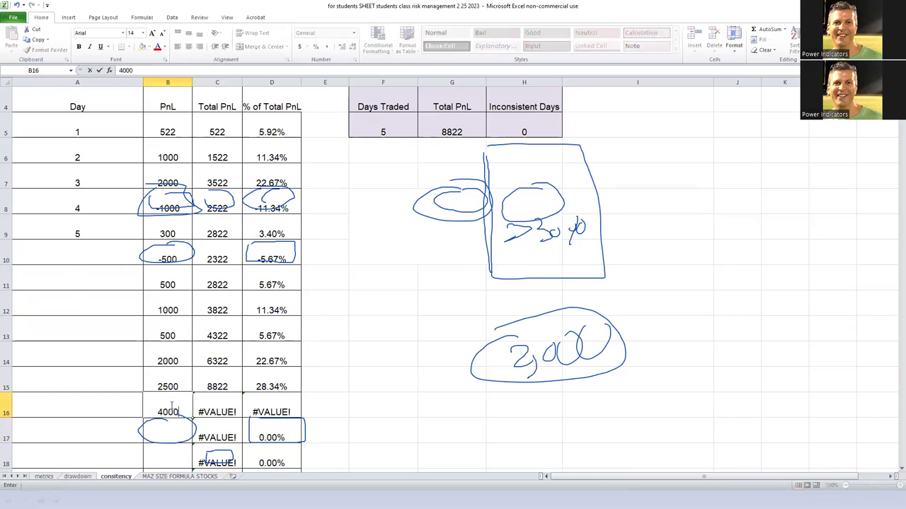
key(Return)
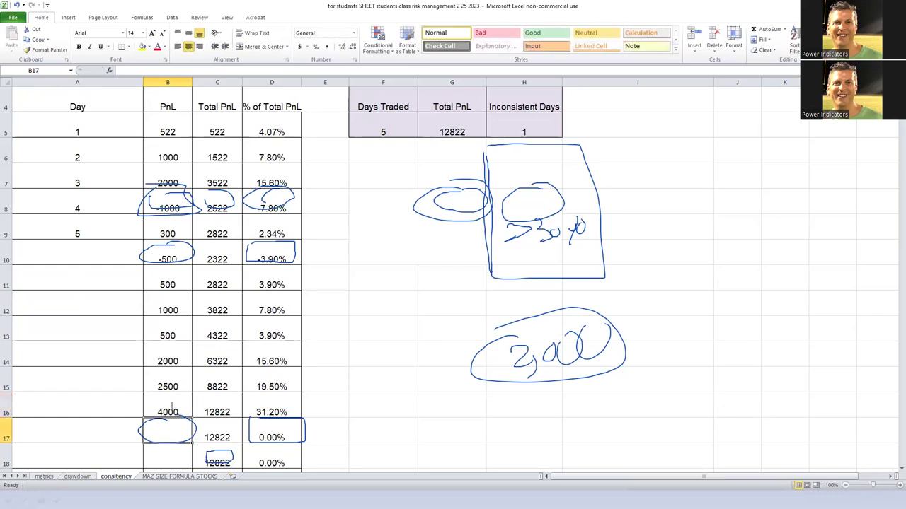
Set the PnL in B16 to 3000 and enter -1800 in B17
click(171, 406)
text(3000)
key(Return)
key(Return)
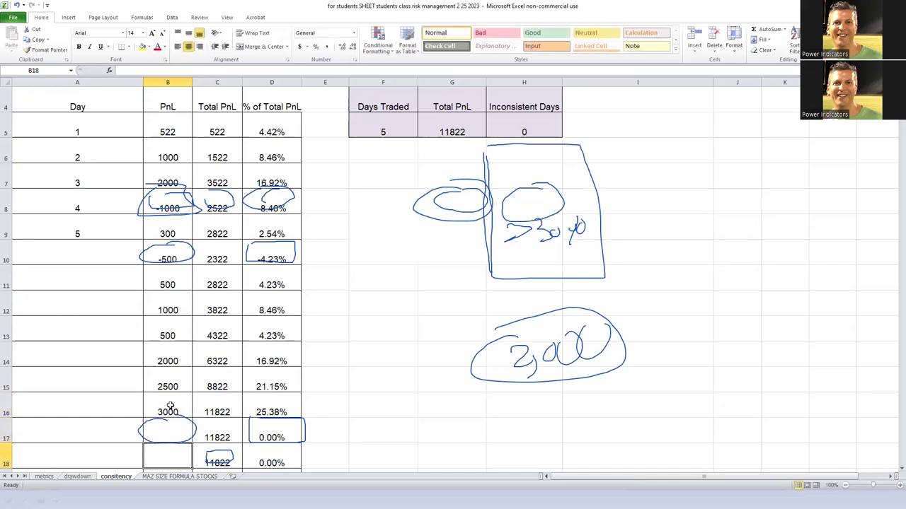
key(Up)
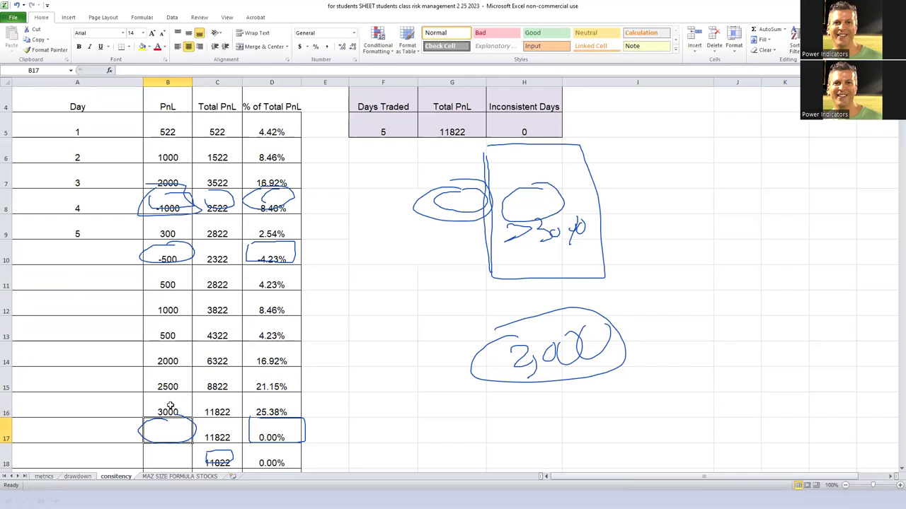
text(-1)
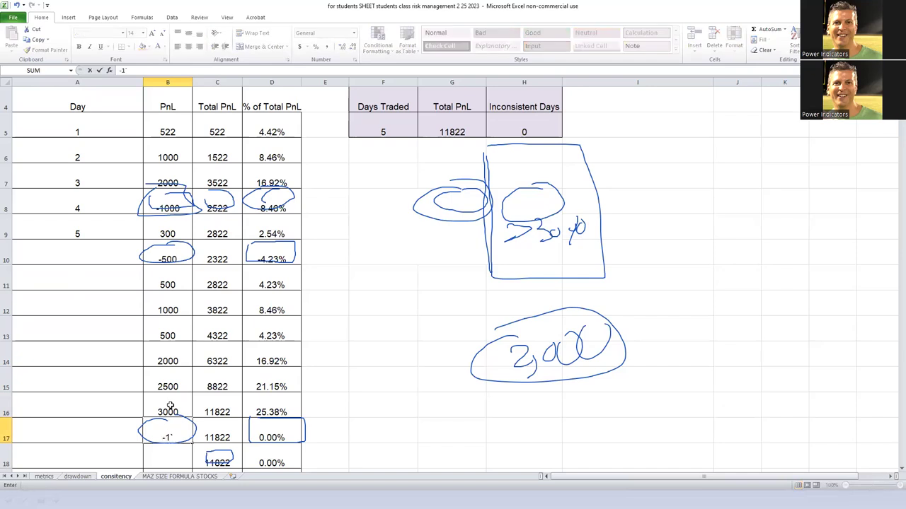
text(800)
key(Return)
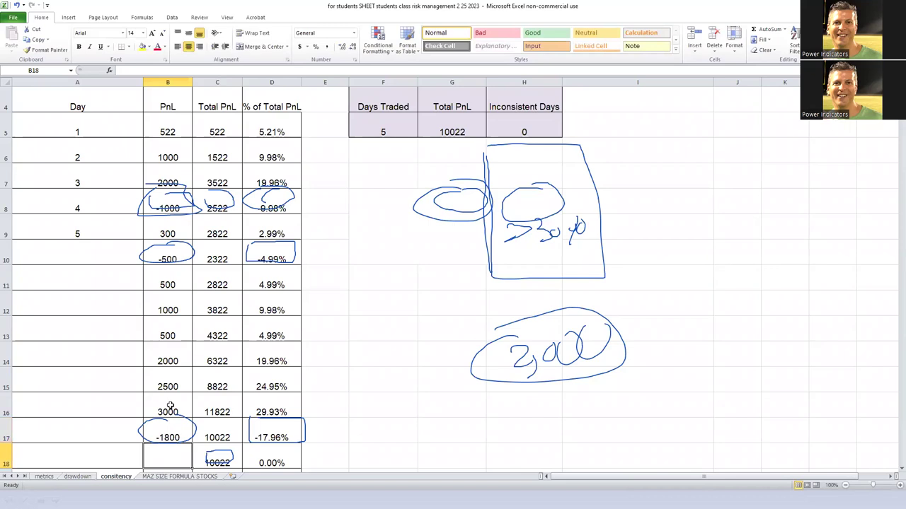
key(Return)
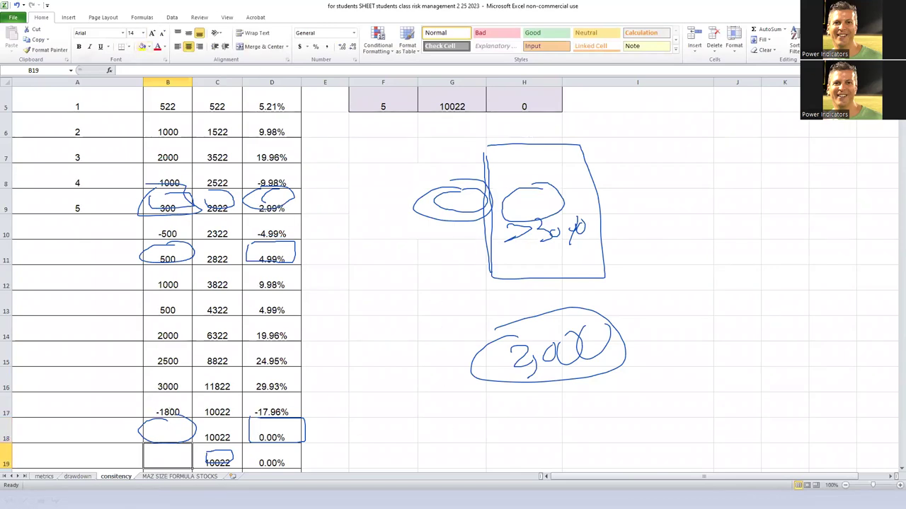
Clear the pen annotations and examine the daily PnL percentages alongside the Total PnL and Inconsistent Days summary
key(Escape)
scroll(609, 286, up, 2)
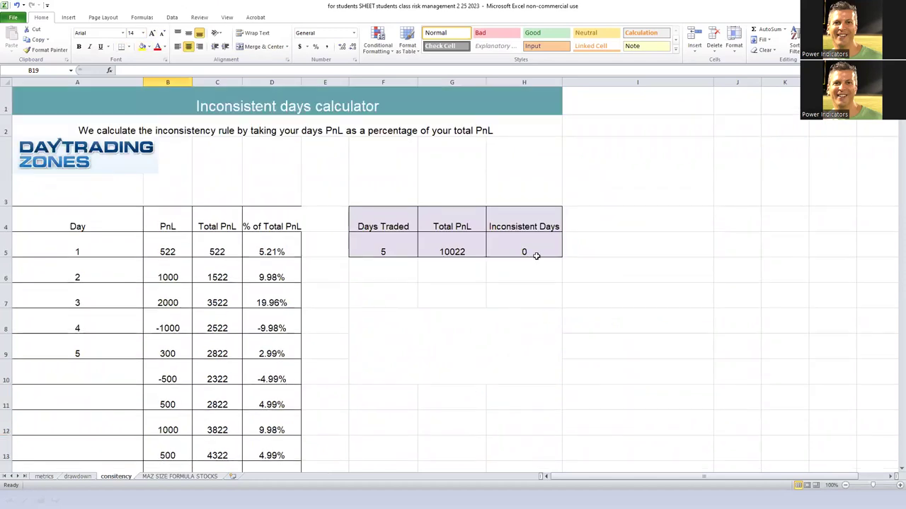
scroll(536, 256, down, 1)
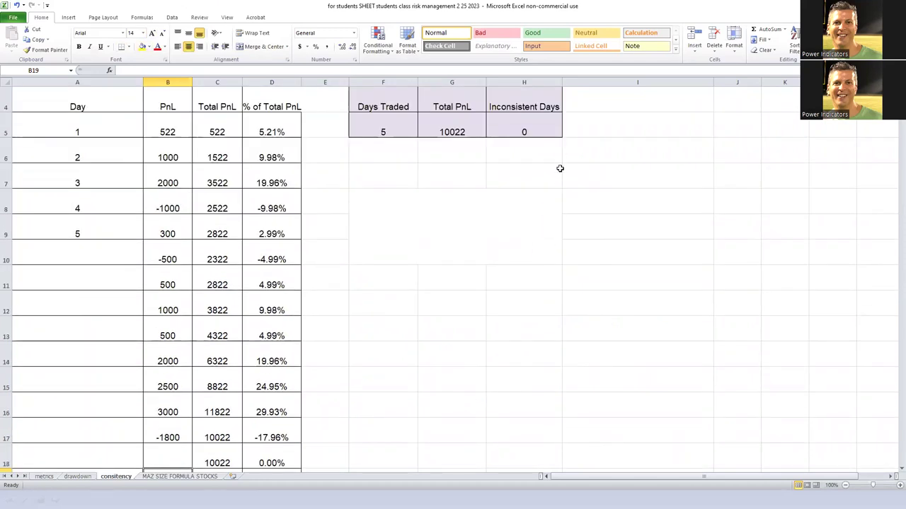
scroll(339, 314, down, 2)
scroll(339, 314, up, 1)
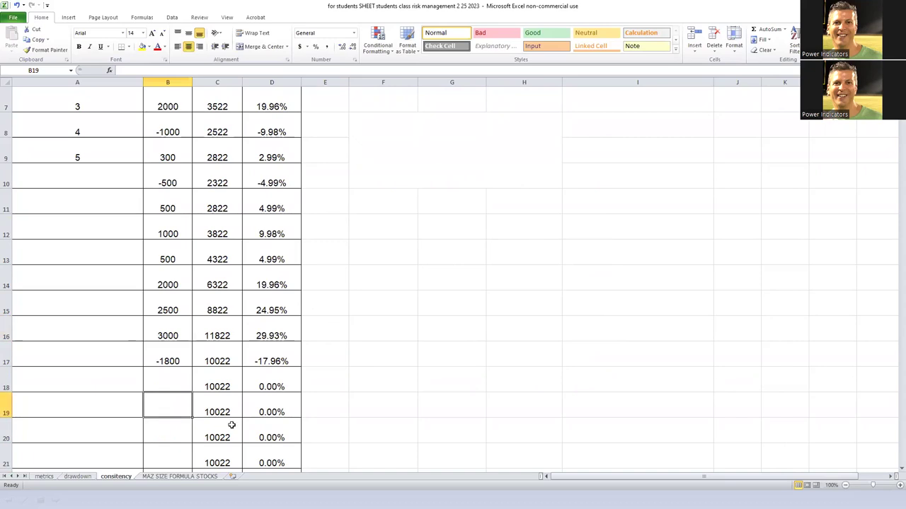
scroll(330, 335, up, 2)
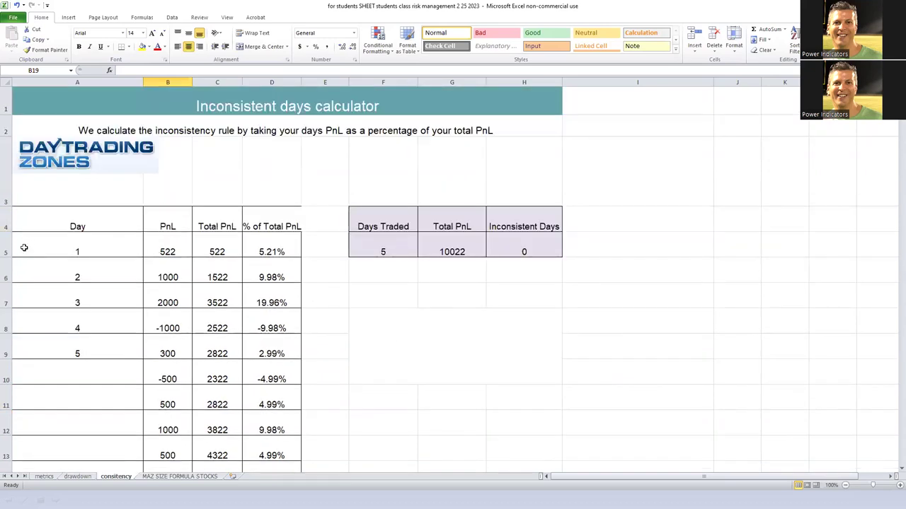
scroll(55, 279, down, 6)
scroll(55, 279, up, 2)
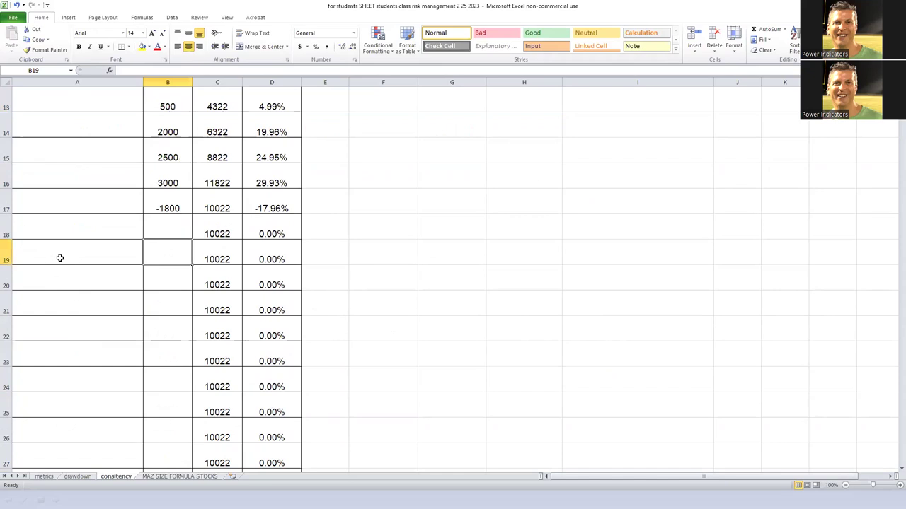
scroll(633, 308, up, 3)
scroll(632, 308, down, 1)
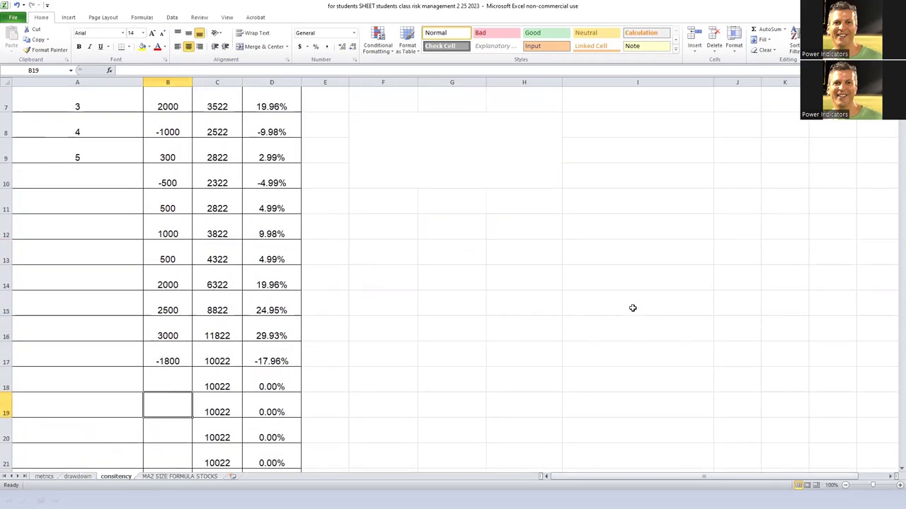
scroll(637, 308, up, 2)
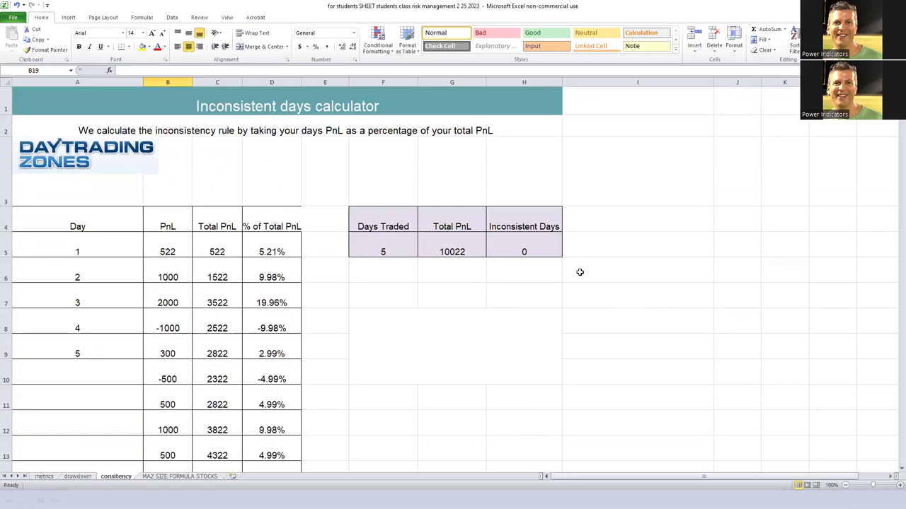
scroll(382, 345, down, 1)
scroll(382, 345, down, 2)
scroll(382, 346, up, 2)
scroll(382, 349, down, 1)
scroll(381, 349, up, 1)
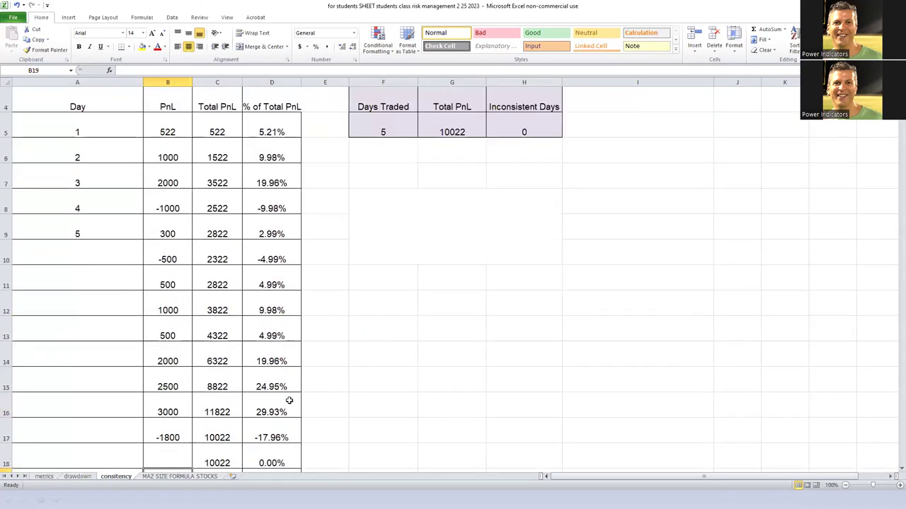
scroll(322, 393, down, 1)
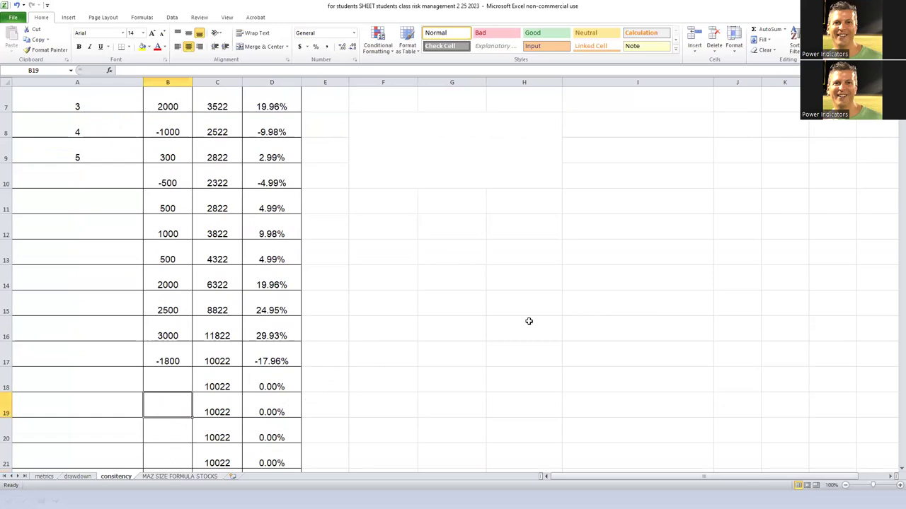
scroll(467, 269, up, 2)
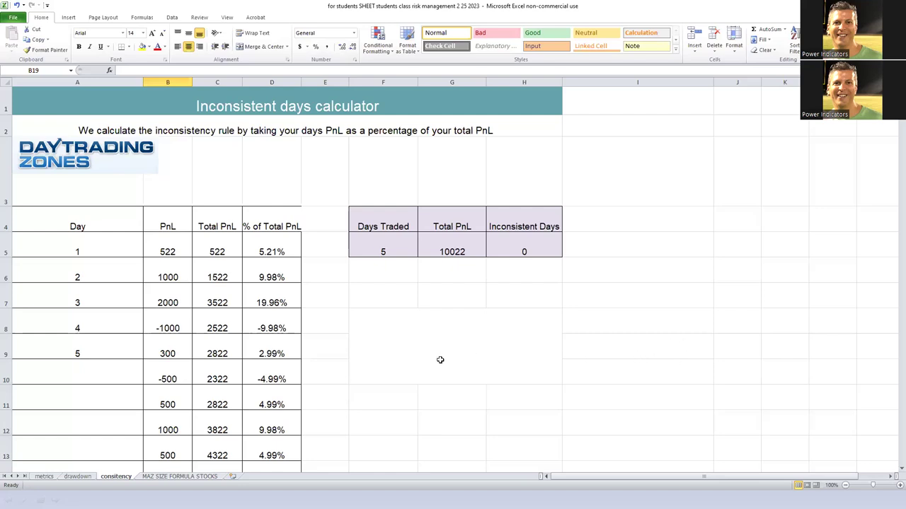
scroll(442, 361, down, 2)
scroll(608, 348, up, 2)
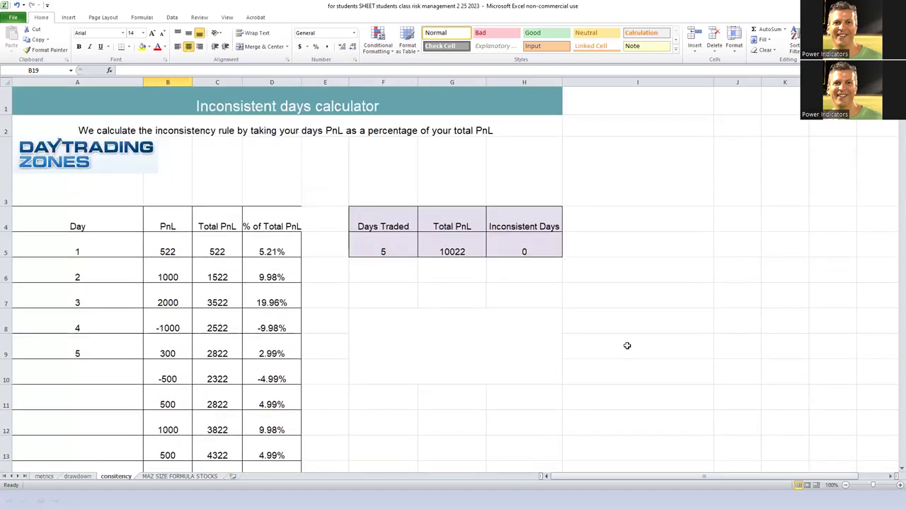